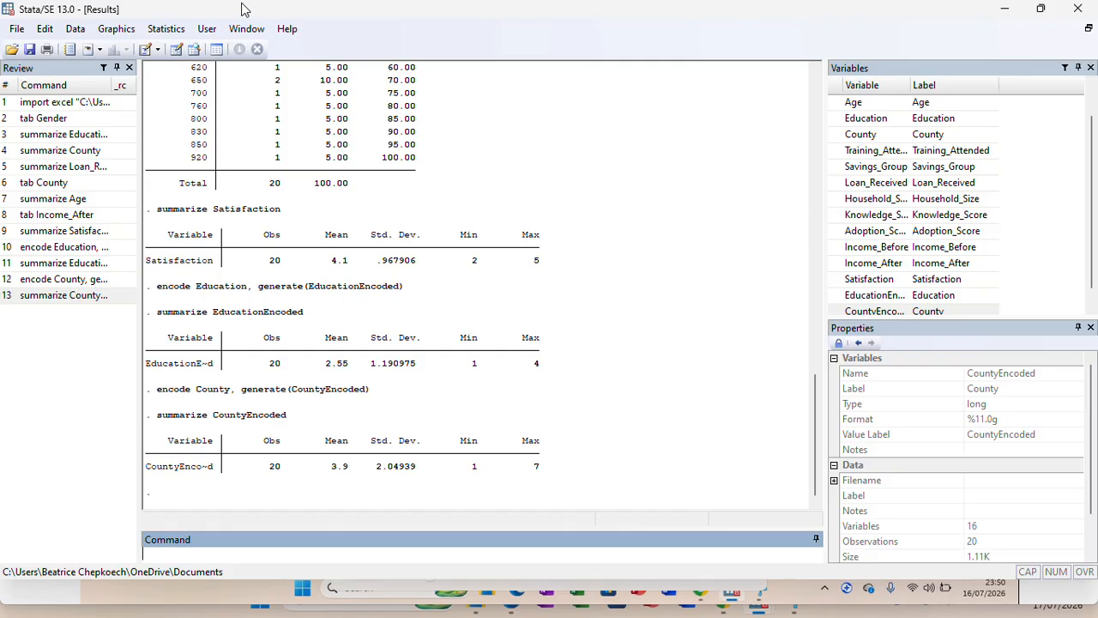
# - Create a pie chart graphed by categories with Gender as the category variable
pyautogui.click(127, 33)
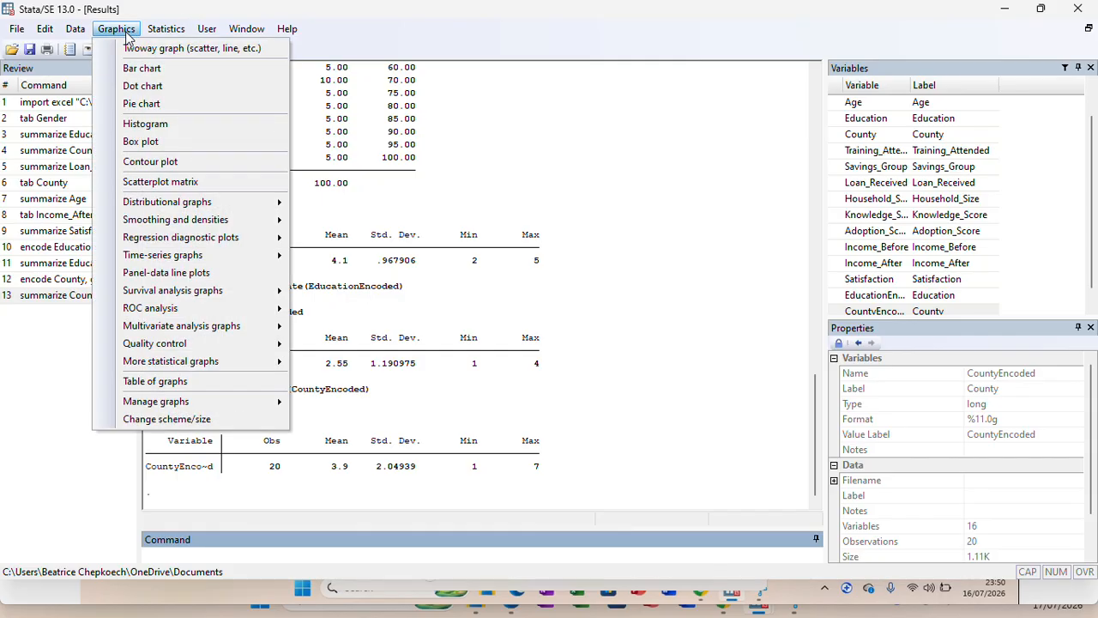
pyautogui.click(135, 102)
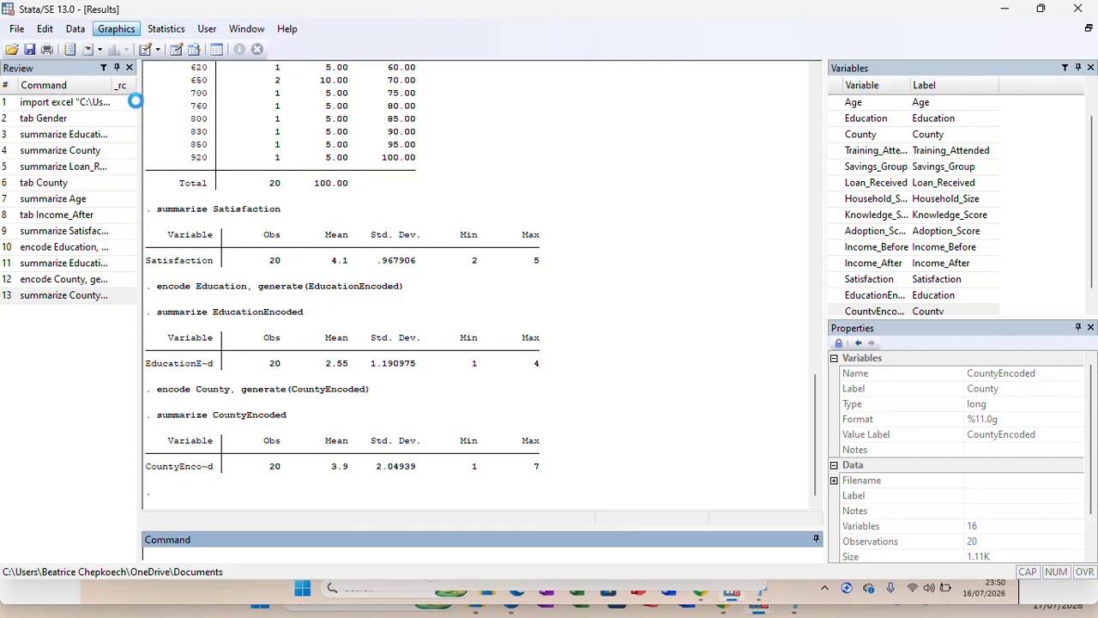
pyautogui.click(585, 371)
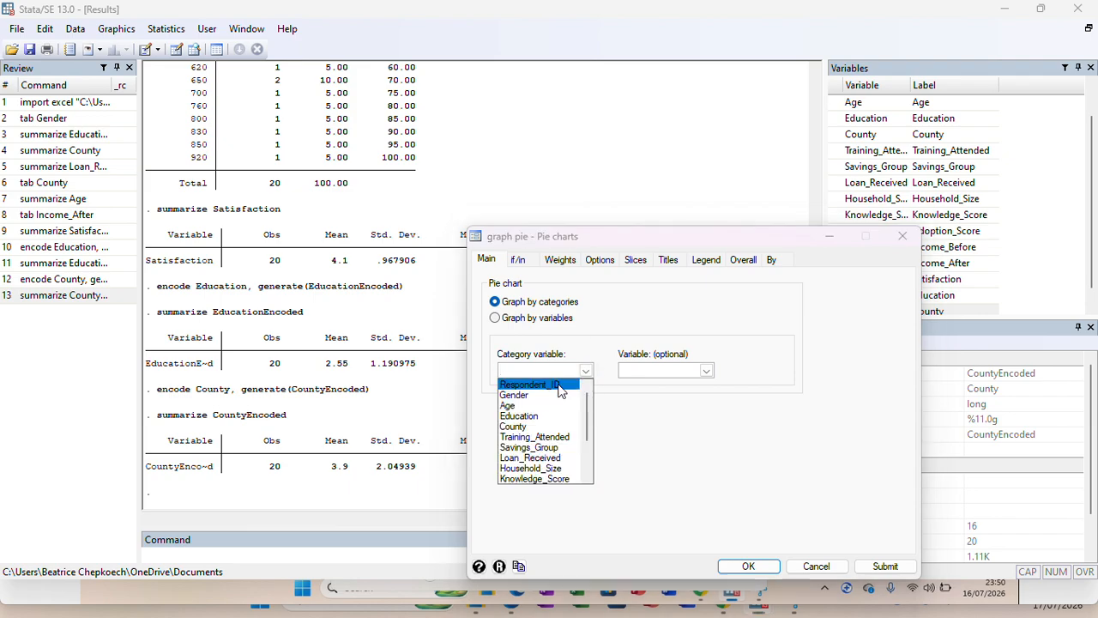
pyautogui.click(514, 394)
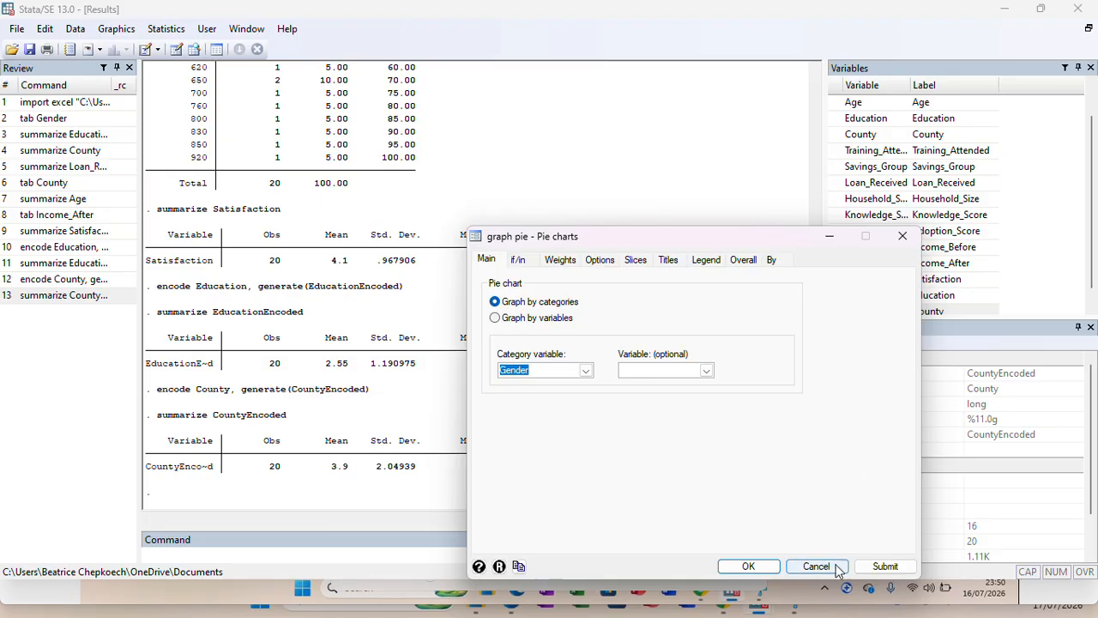
pyautogui.click(885, 566)
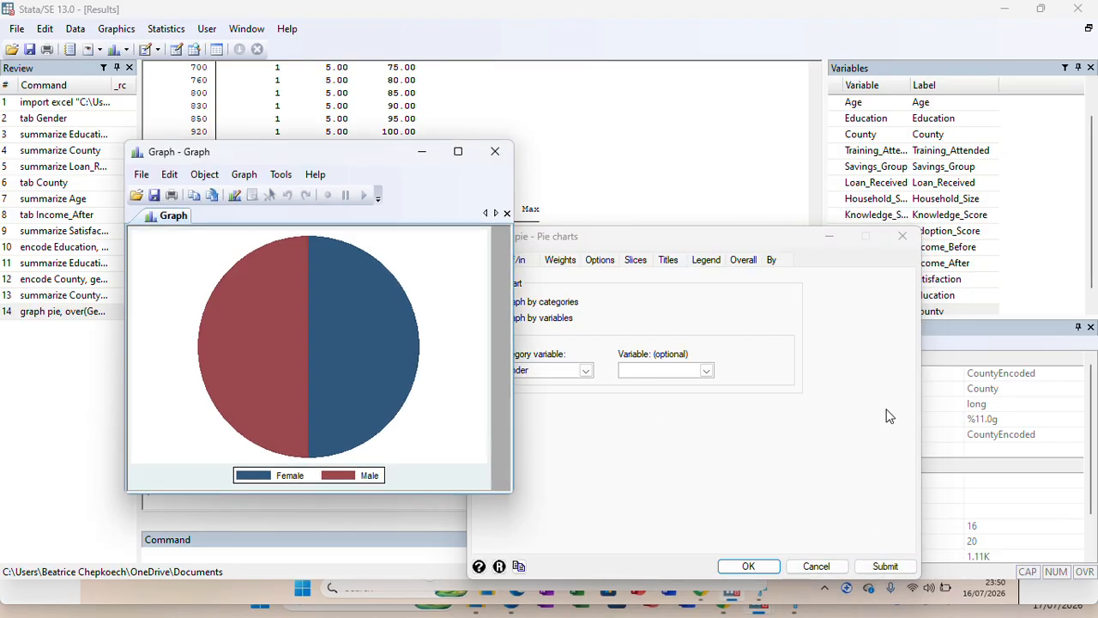
# - Examine the gender pie chart in an enlarged graph window with the chart settings out of the way
pyautogui.click(828, 237)
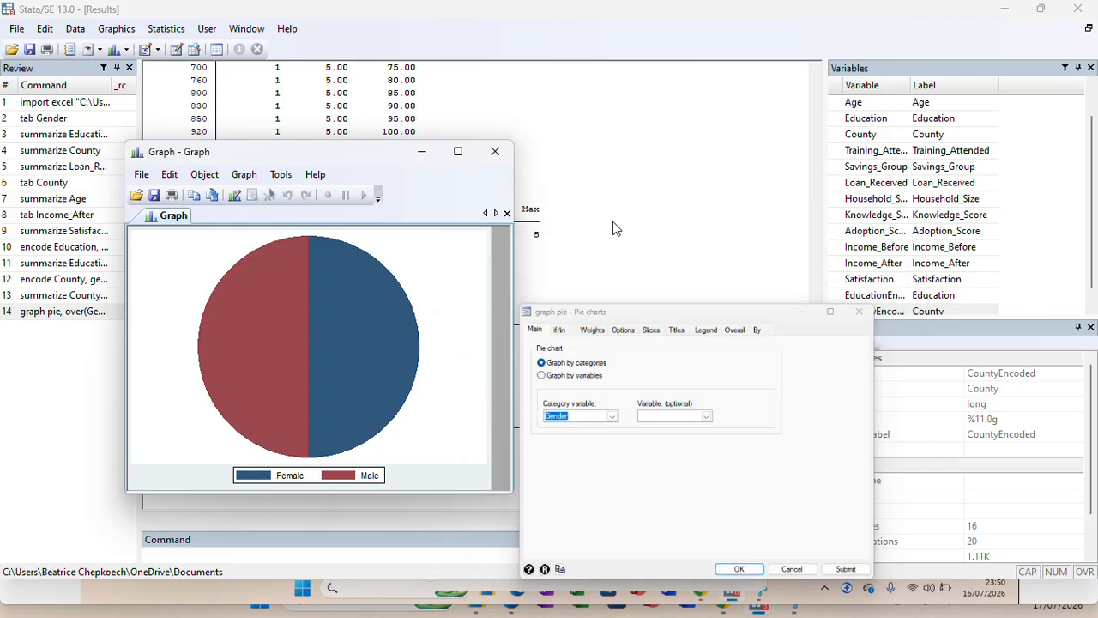
pyautogui.click(458, 151)
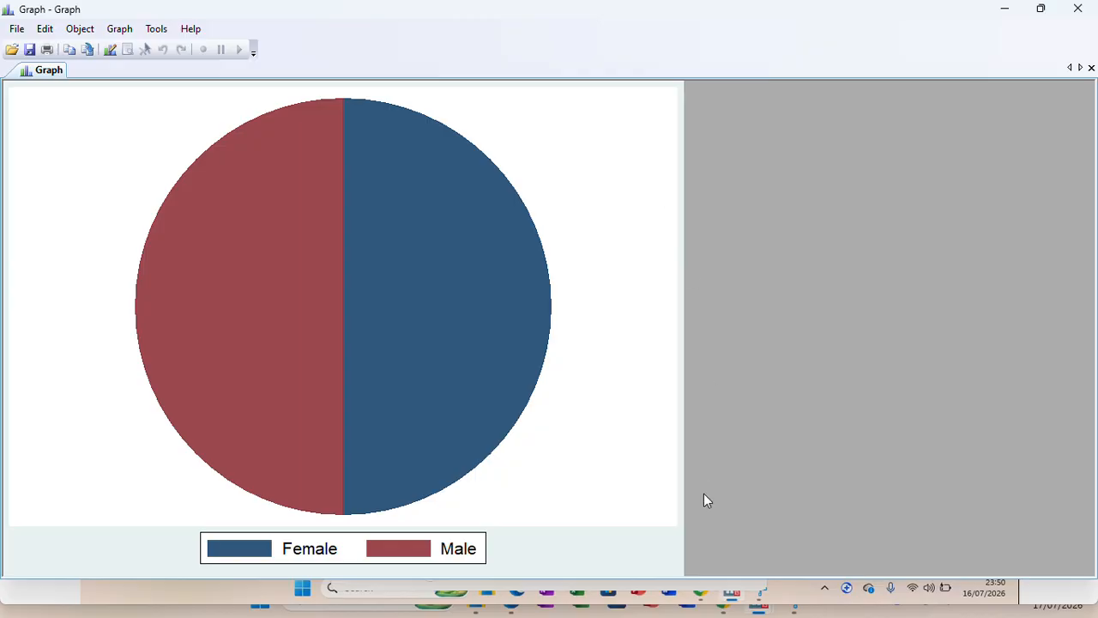
pyautogui.click(1004, 9)
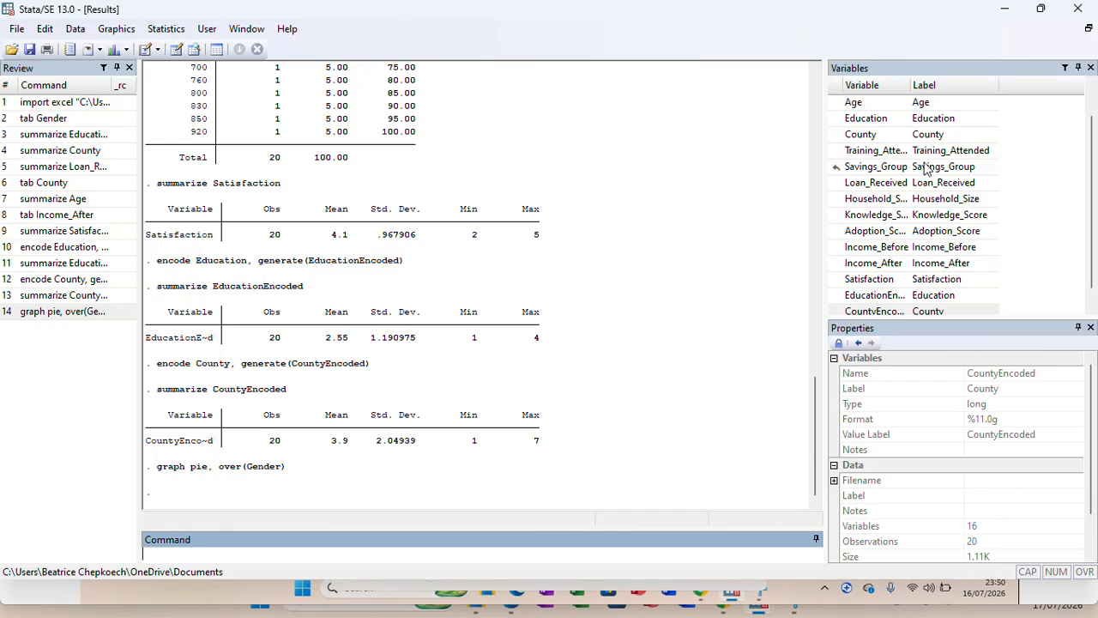
# - Minimize the remaining open windows and restore the pie chart dialog, placing it higher on the desktop
pyautogui.click(1005, 9)
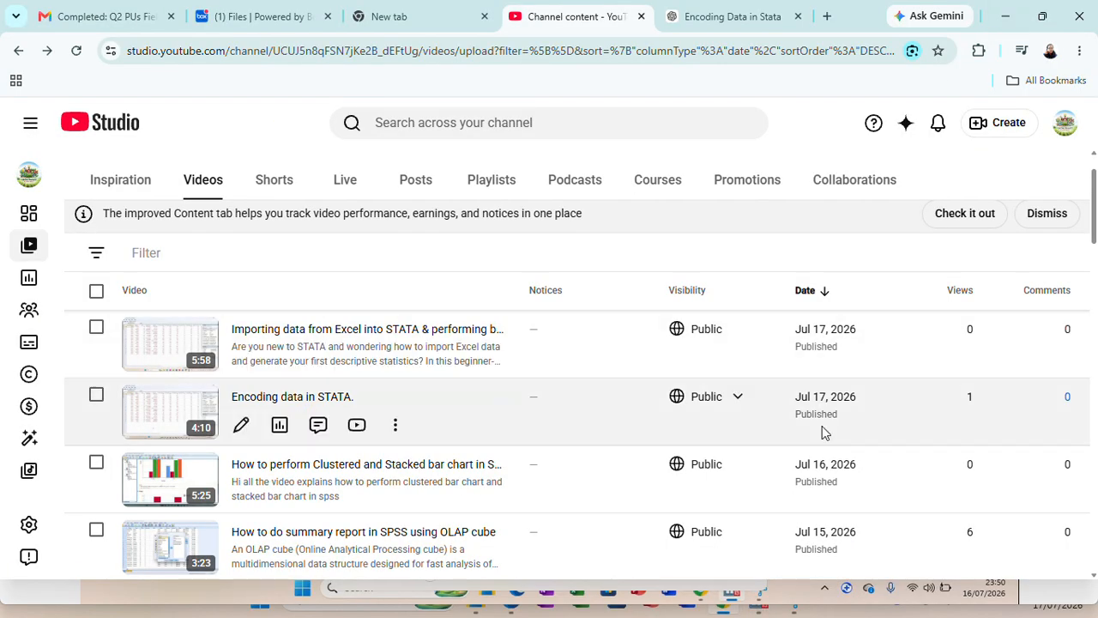
pyautogui.click(1005, 17)
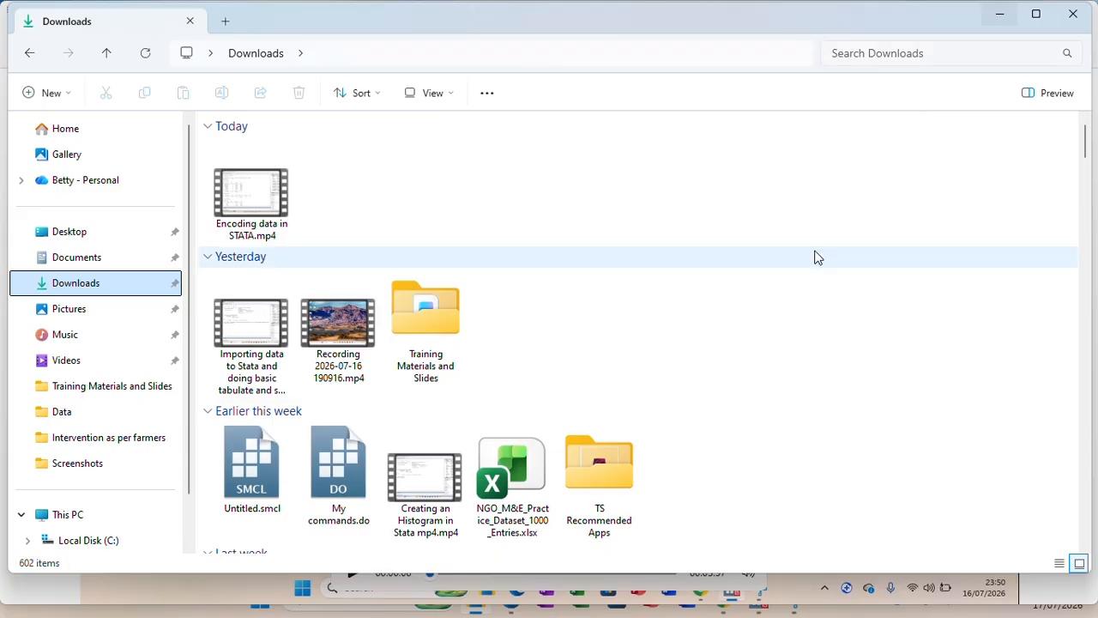
pyautogui.click(995, 15)
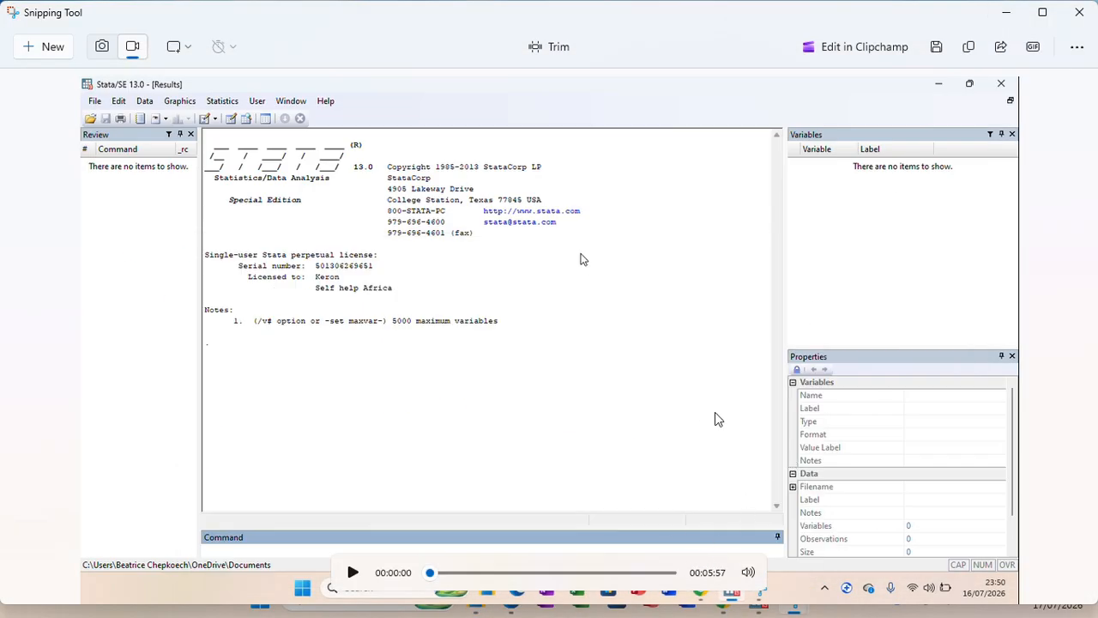
pyautogui.click(1006, 12)
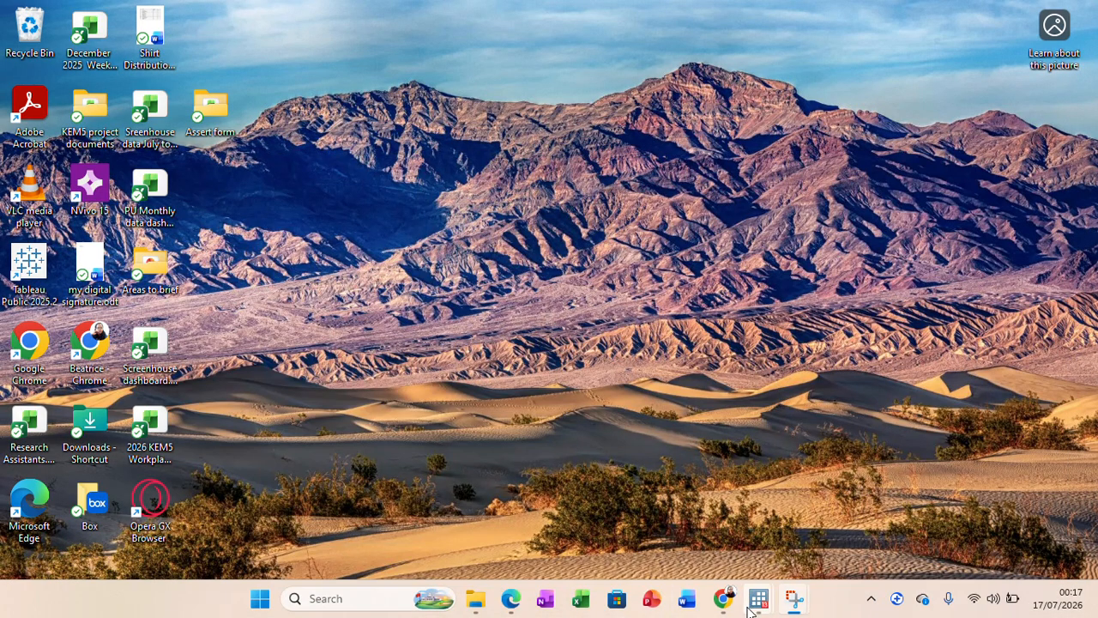
pyautogui.moveTo(756, 600)
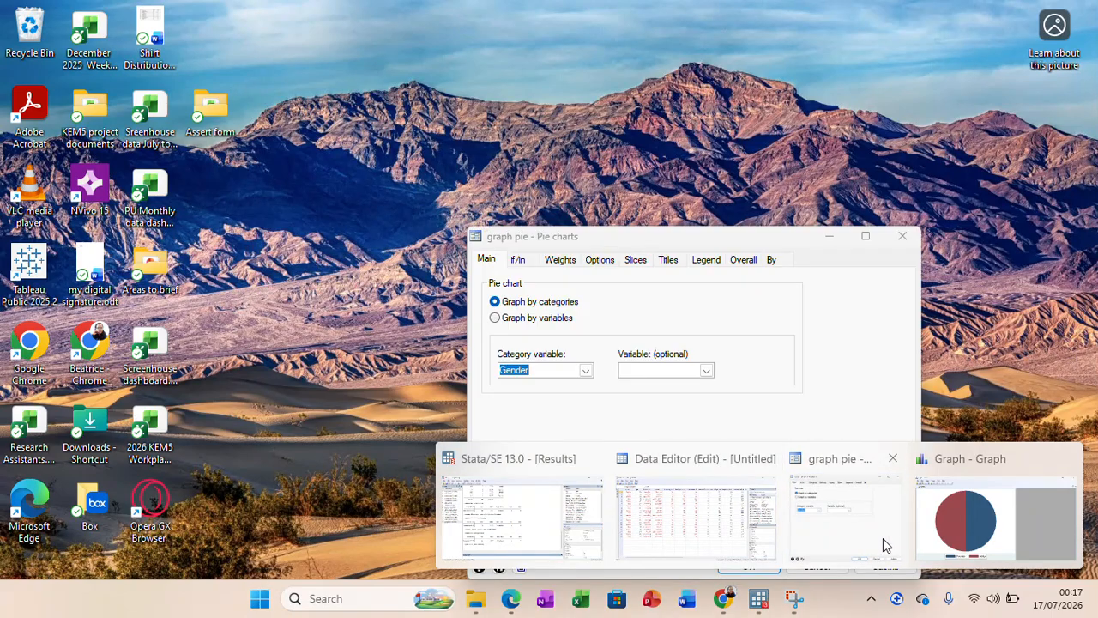
pyautogui.click(883, 538)
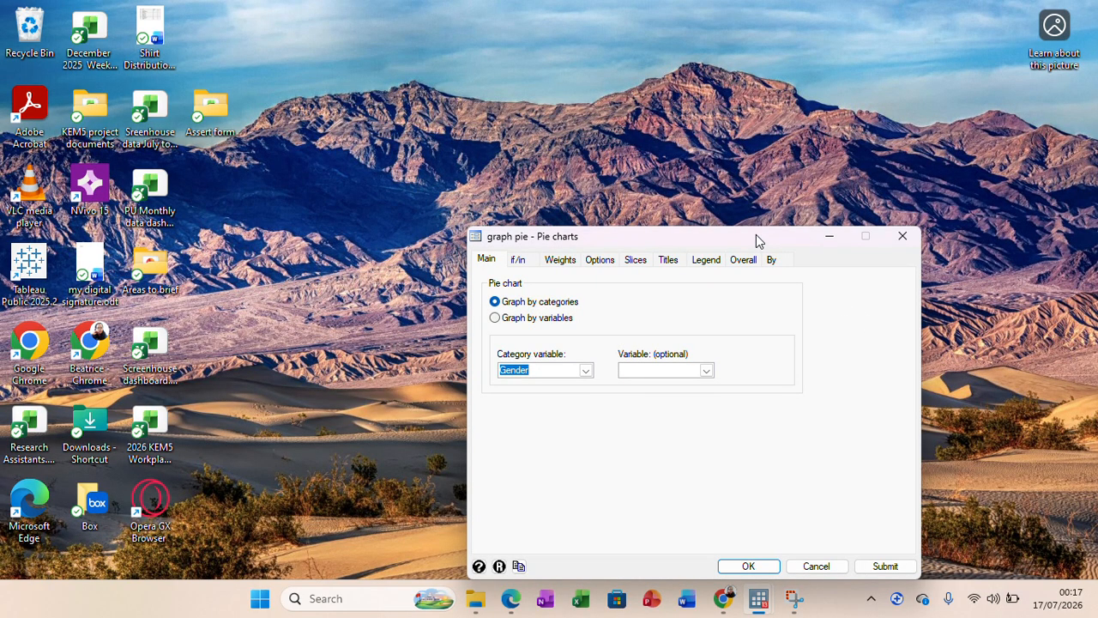
pyautogui.moveTo(756, 234); pyautogui.dragTo(731, 91)
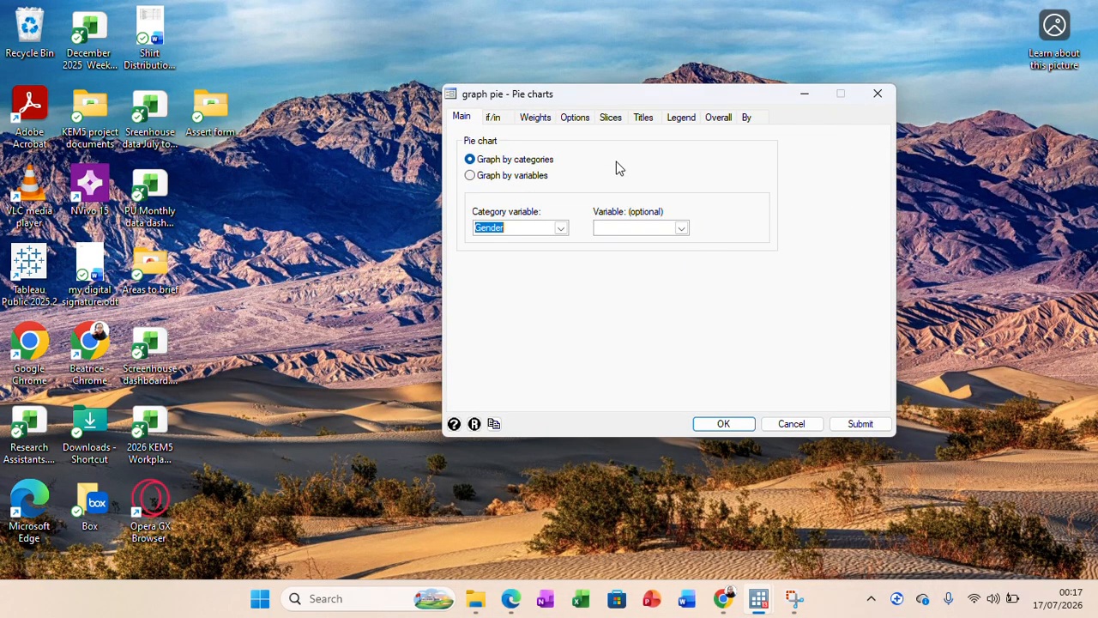
# - Set the pie chart's title to "Gender of the respondent" and its subtitle to "Gender"
pyautogui.click(642, 120)
pyautogui.click(540, 159)
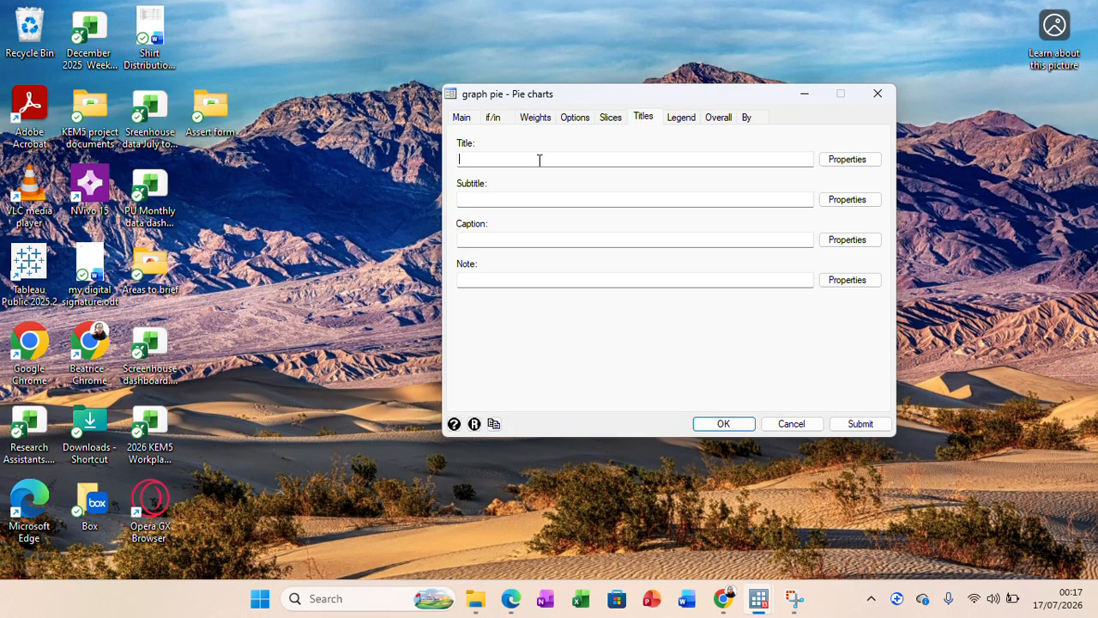
pyautogui.write('Gende')
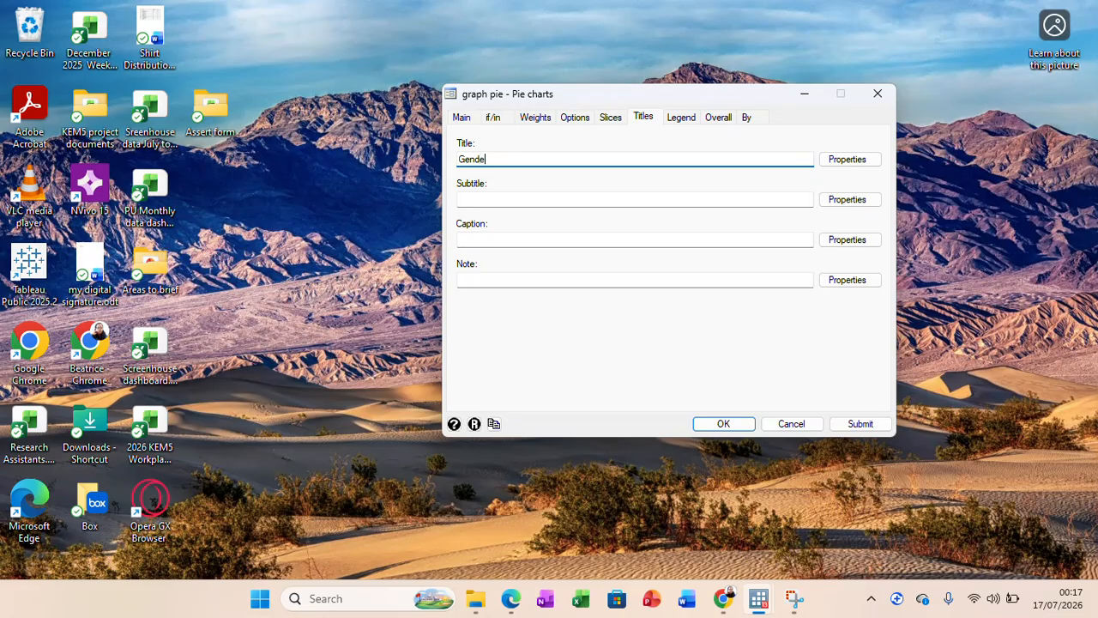
pyautogui.write('r of the respondent')
pyautogui.click(497, 199)
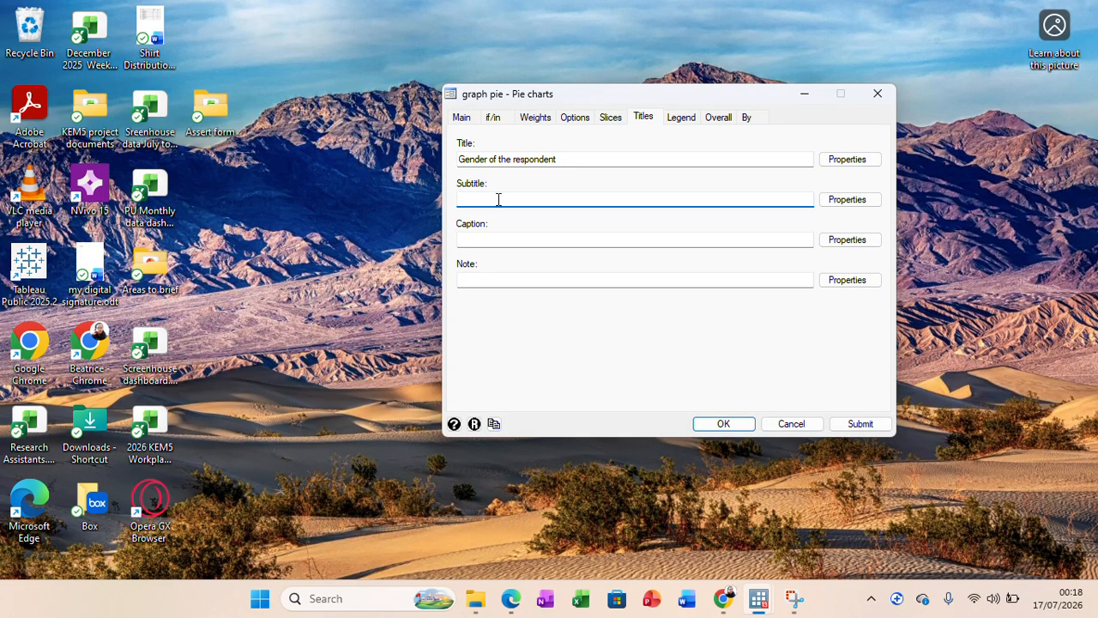
pyautogui.write('Gender')
# - Add the caption "Peoples Gender" and the note "This the gender of the respondent", and view the redrawn chart enlarged
pyautogui.click(497, 241)
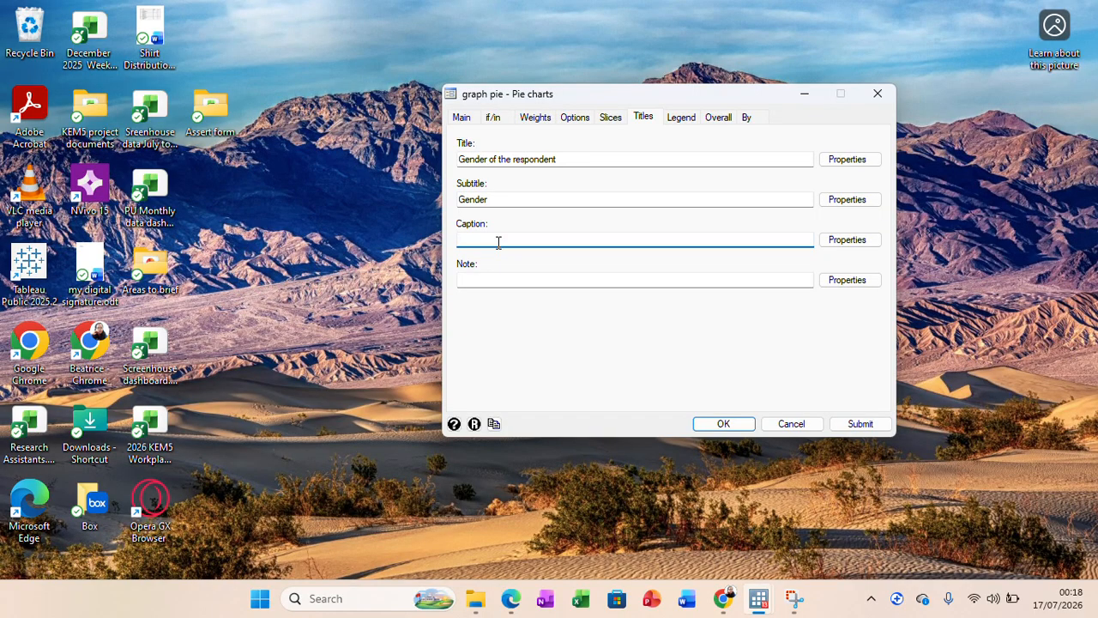
pyautogui.write('Peoples Gender')
pyautogui.click(505, 280)
pyautogui.write('T')
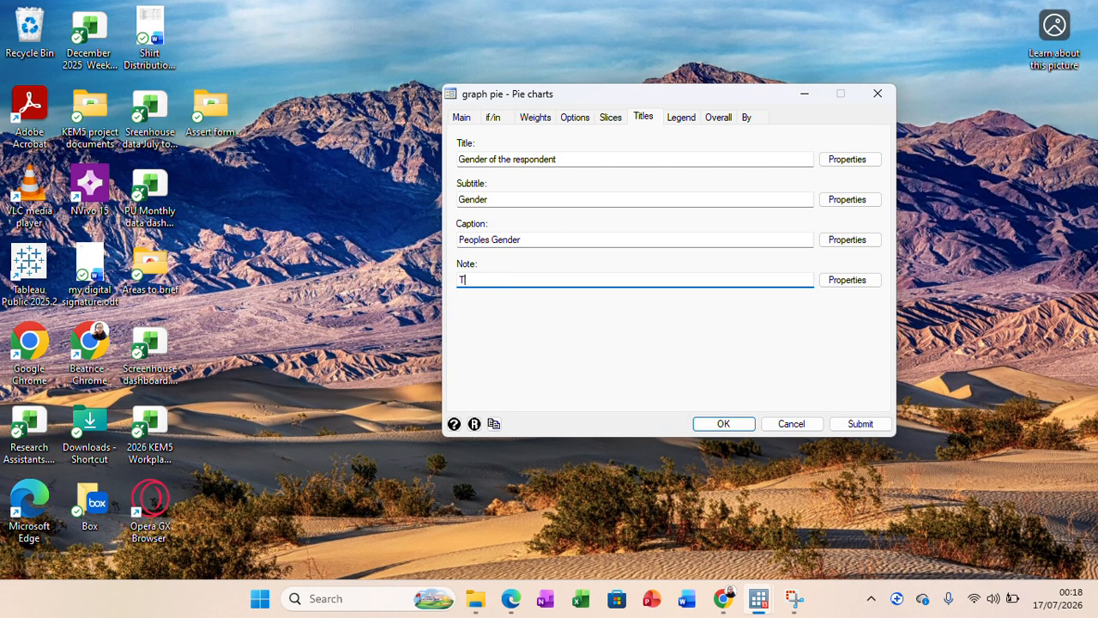
pyautogui.write('his the gender of the respondents')
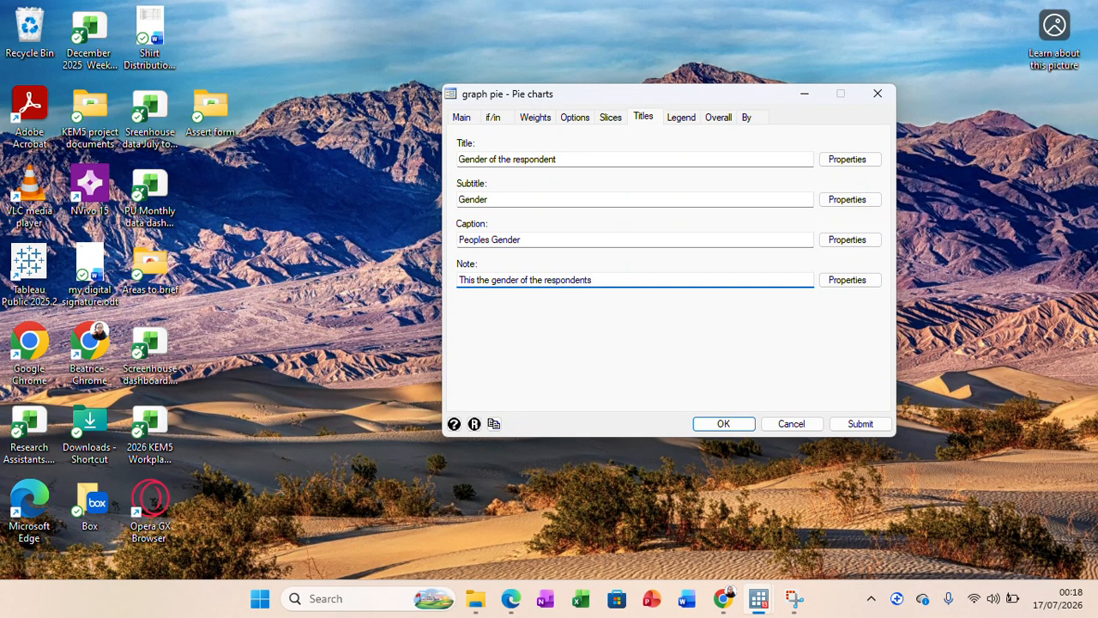
pyautogui.press('BackSpace')
pyautogui.click(860, 424)
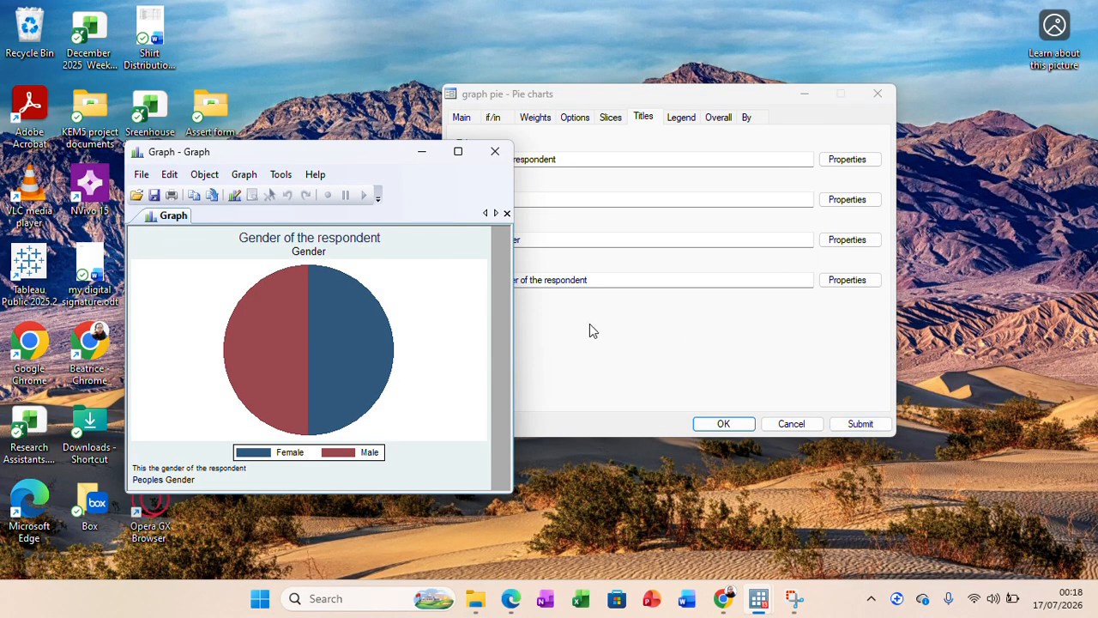
pyautogui.click(458, 151)
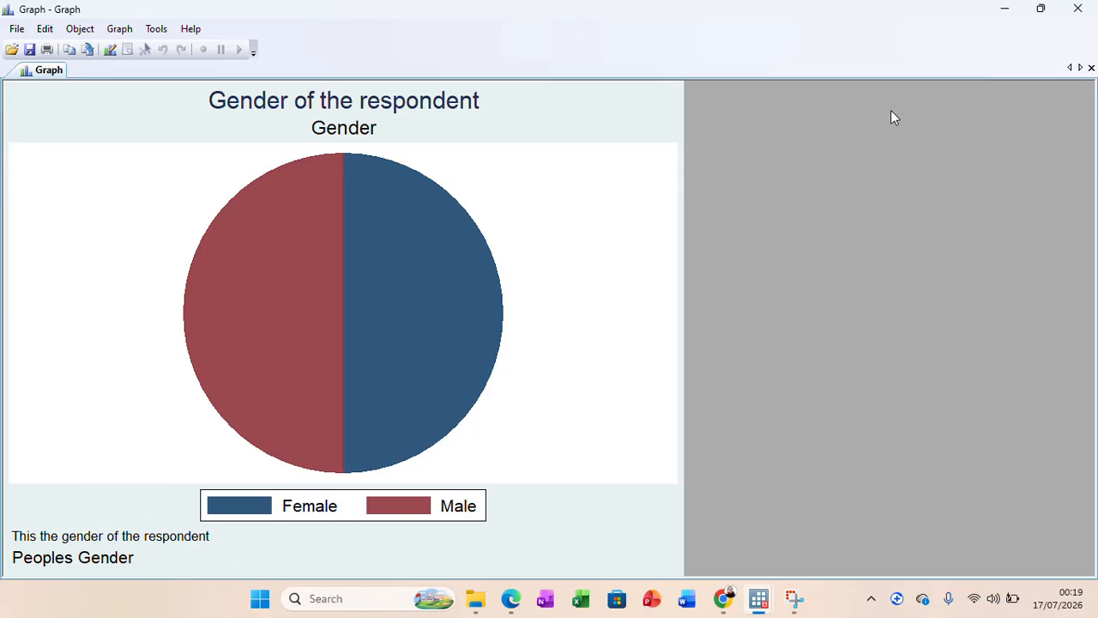
pyautogui.click(1004, 8)
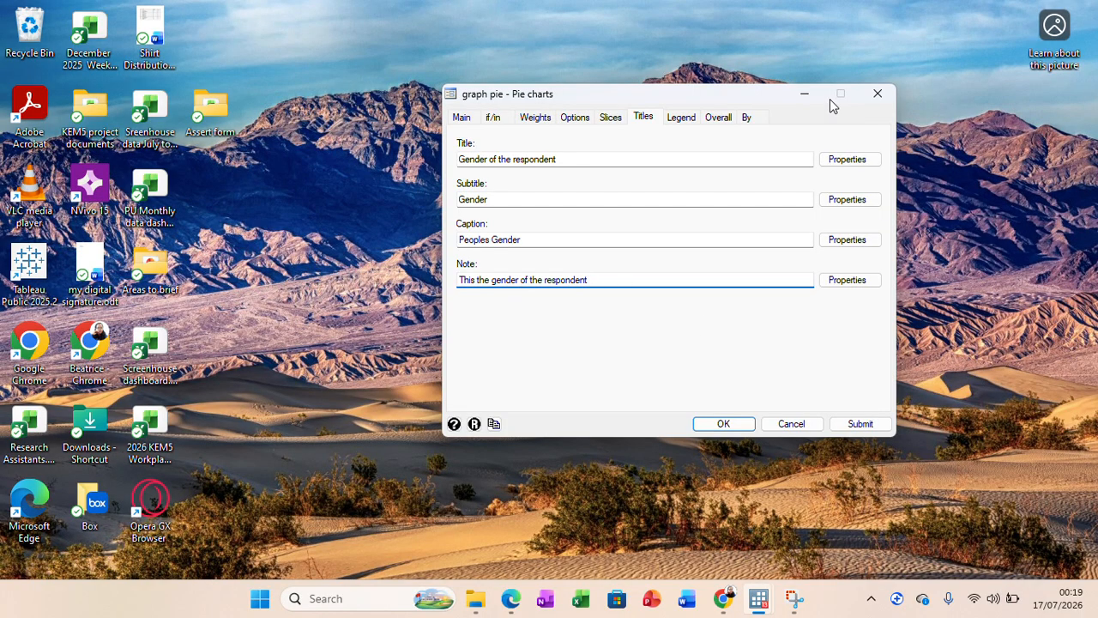
# - Set the legend's row gap to Large and redraw the pie chart
pyautogui.click(683, 118)
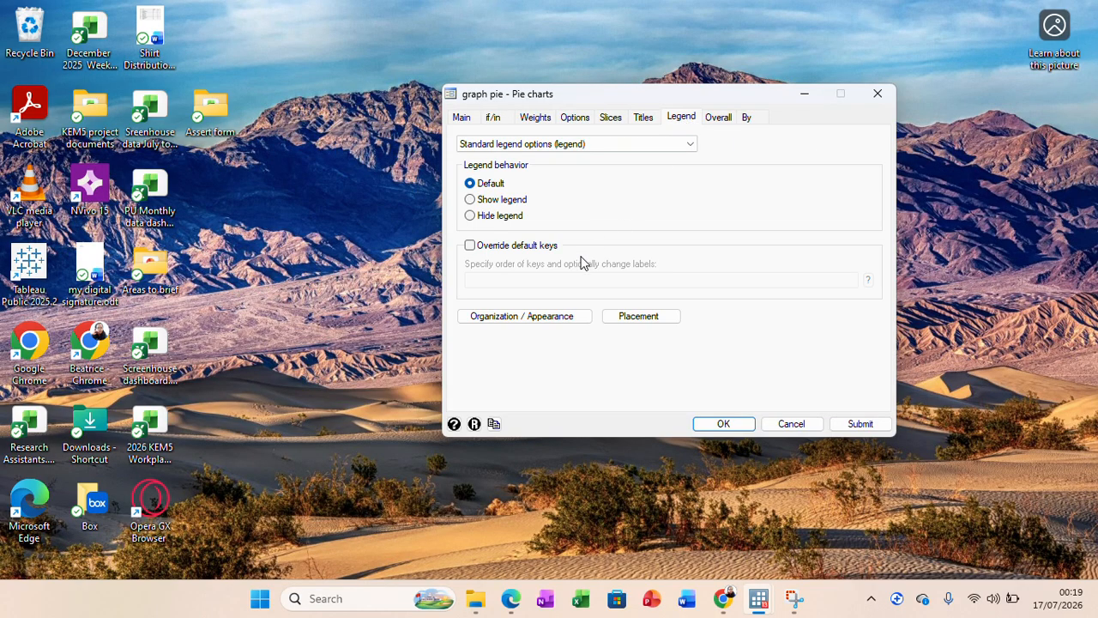
pyautogui.click(553, 317)
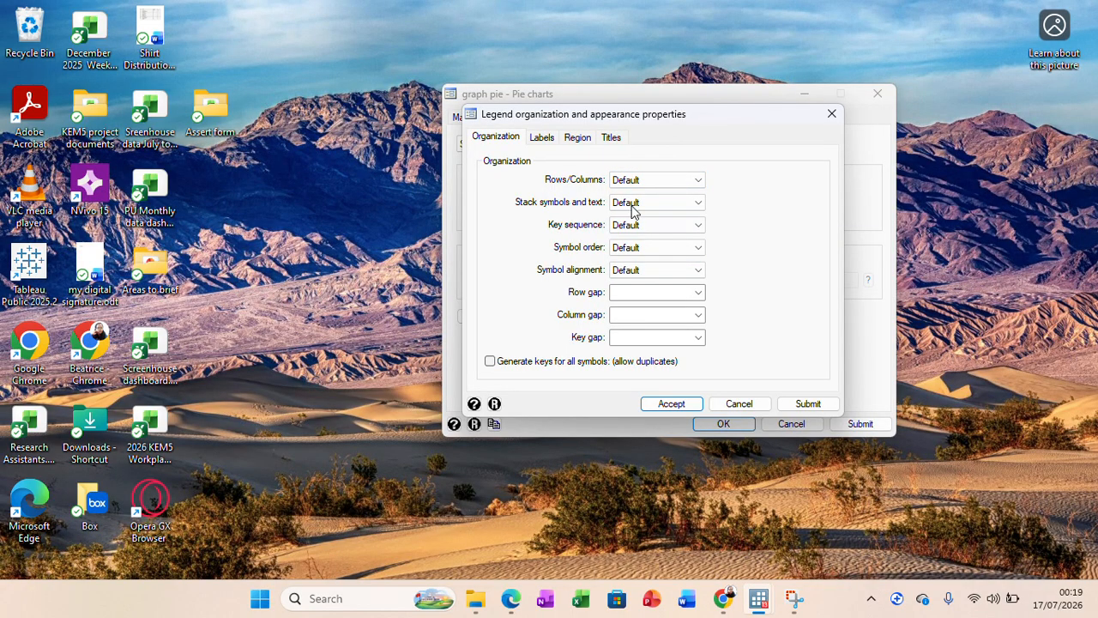
pyautogui.click(697, 292)
pyautogui.click(772, 299)
pyautogui.click(697, 295)
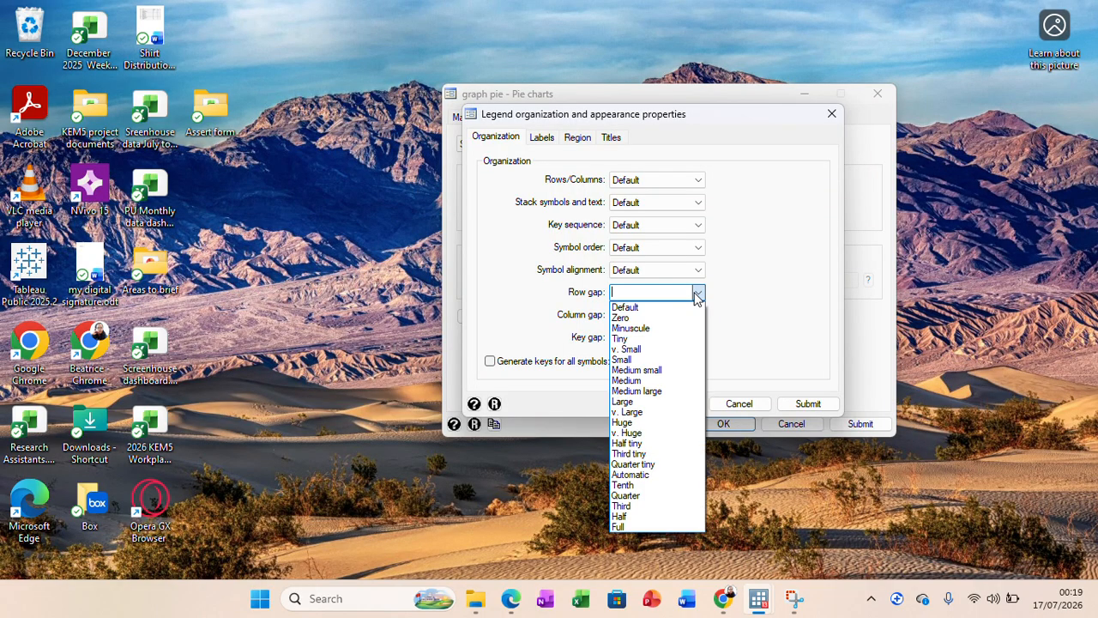
pyautogui.click(632, 401)
pyautogui.click(673, 405)
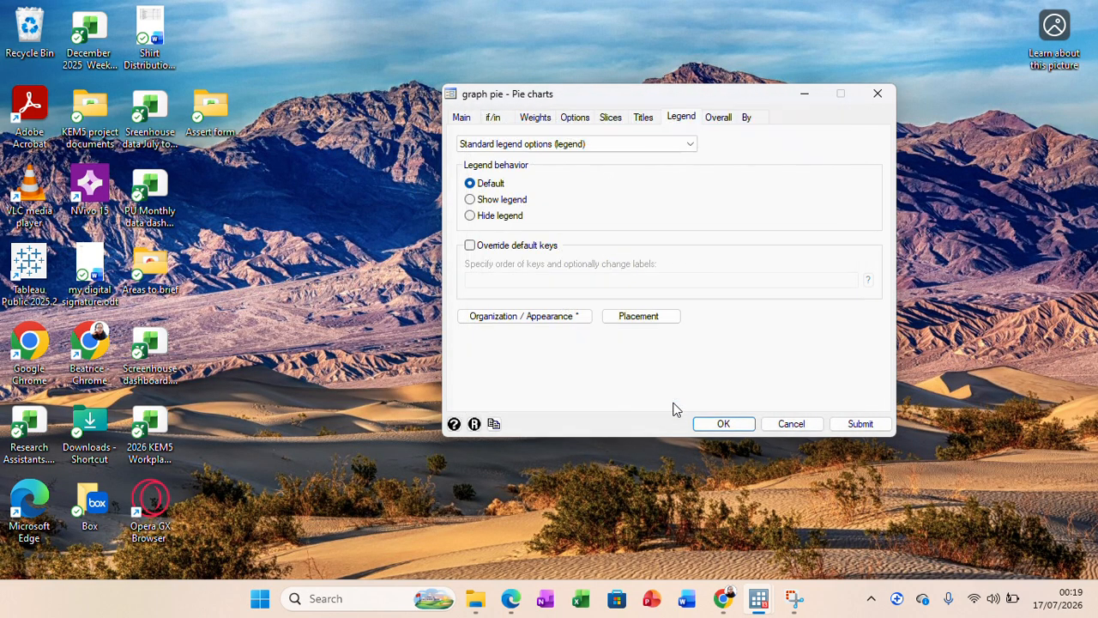
pyautogui.click(840, 426)
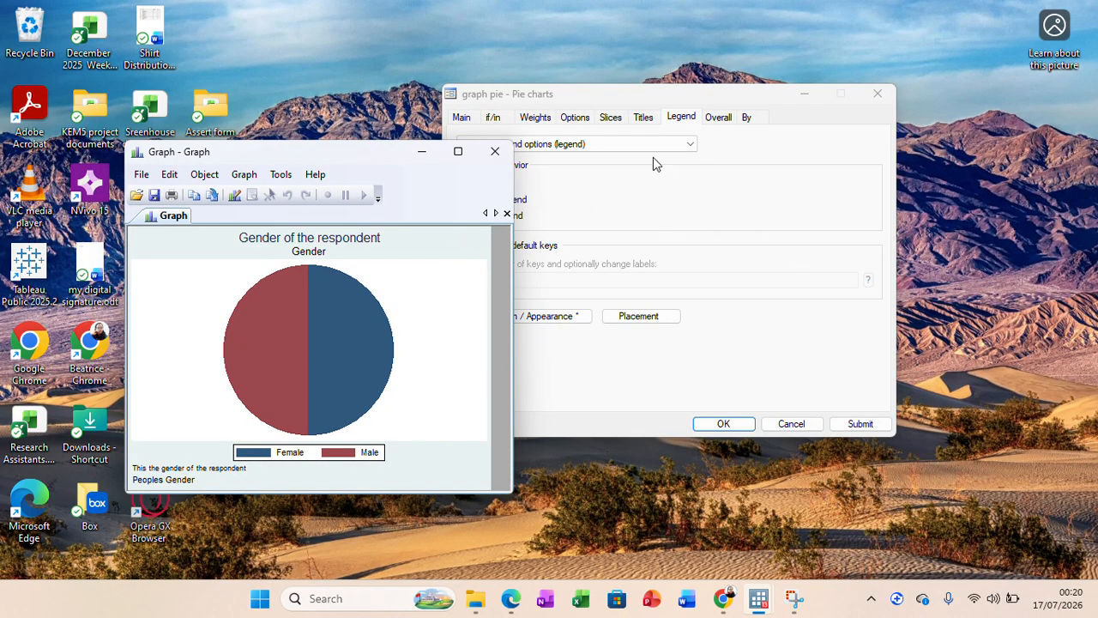
# - Set the legend's symbol order to Symbols first and redraw the pie chart, closing its settings
pyautogui.click(781, 167)
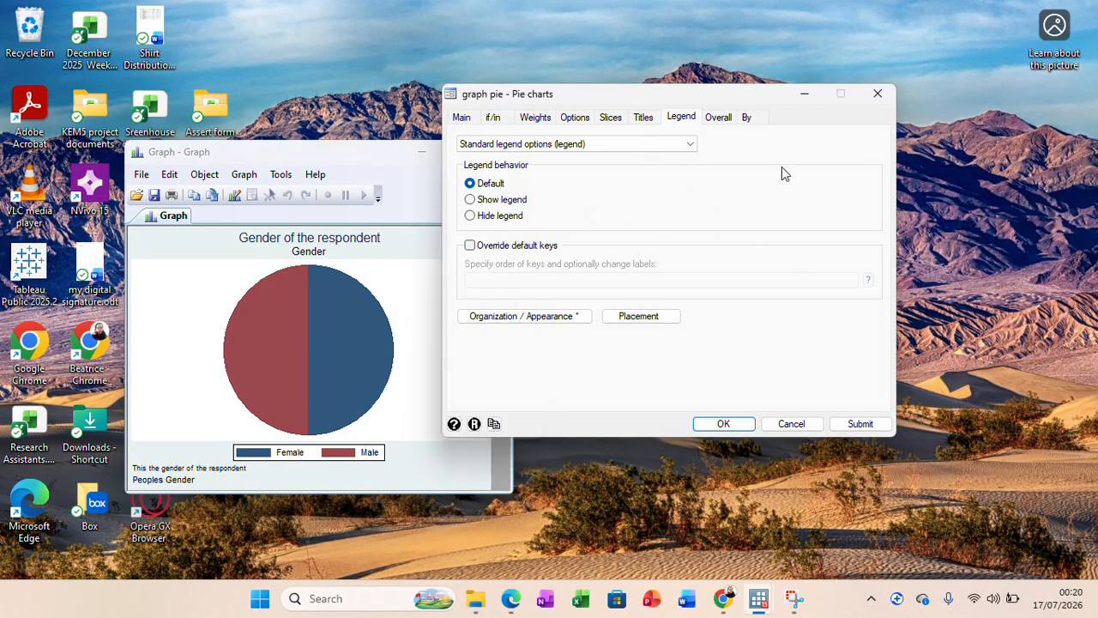
pyautogui.click(519, 317)
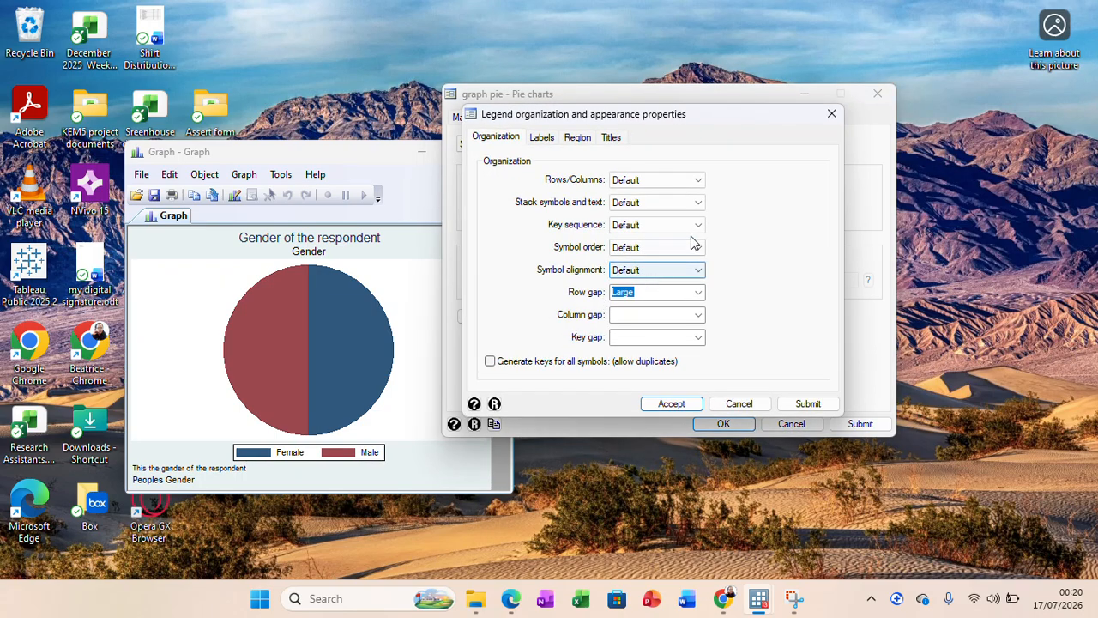
pyautogui.click(699, 248)
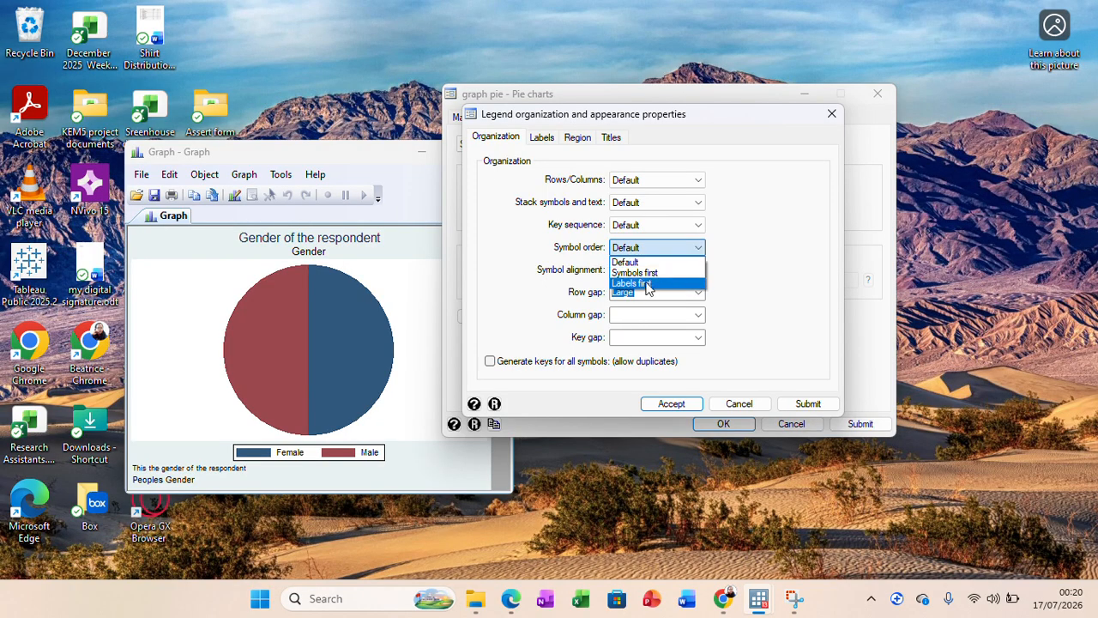
pyautogui.click(651, 273)
pyautogui.click(675, 405)
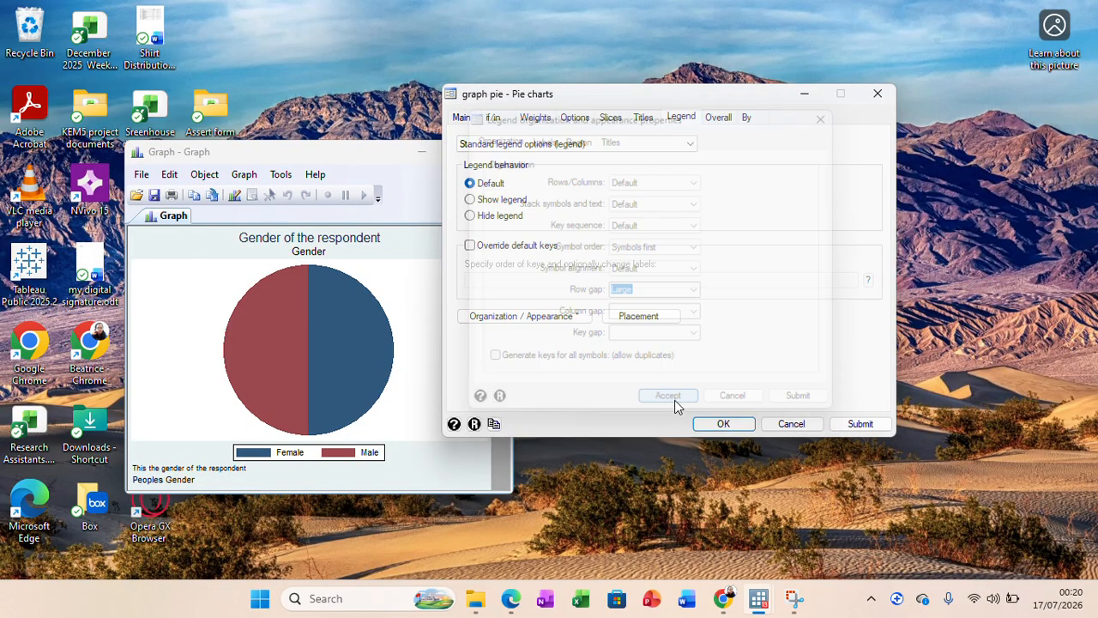
pyautogui.click(713, 421)
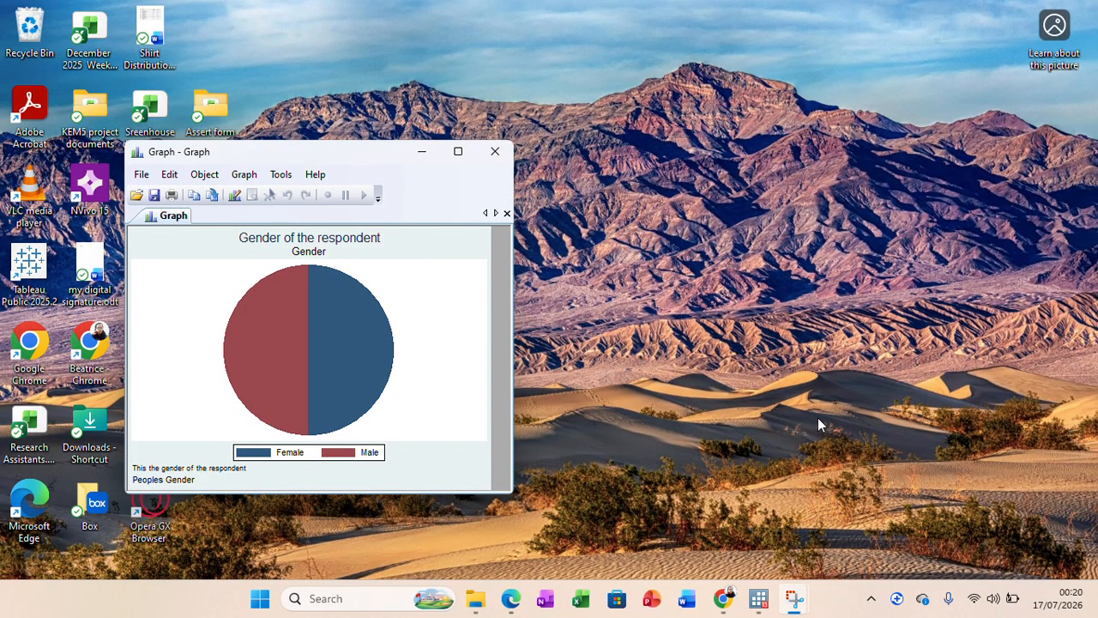
# - Minimize the Data Editor, bring up the main Stata results window and reopen the pie chart settings
pyautogui.moveTo(793, 598)
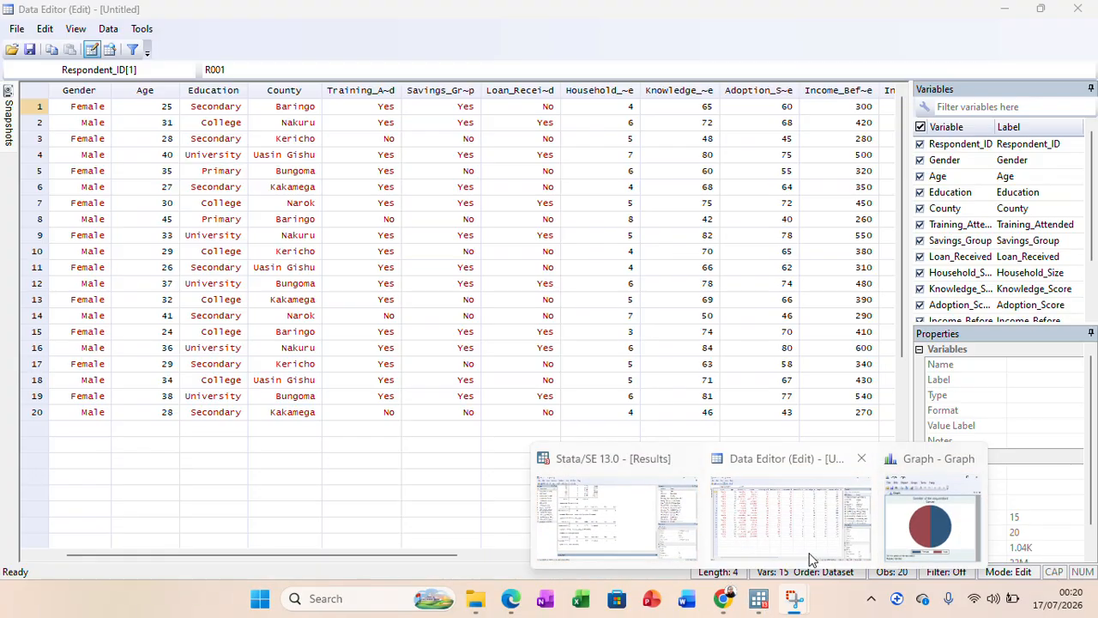
pyautogui.click(809, 552)
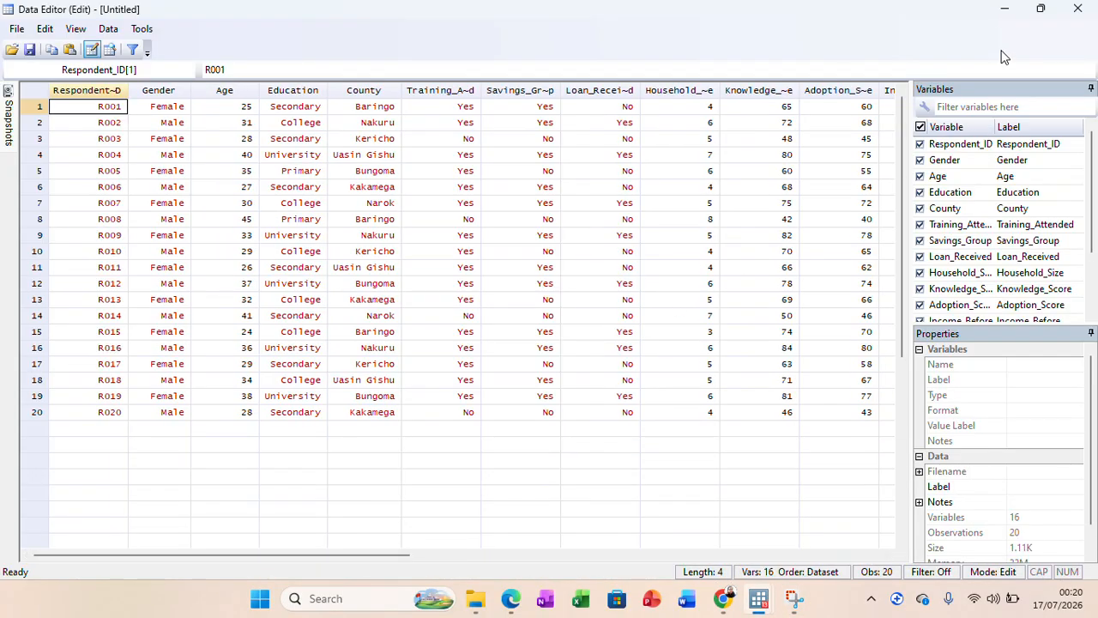
pyautogui.click(1004, 9)
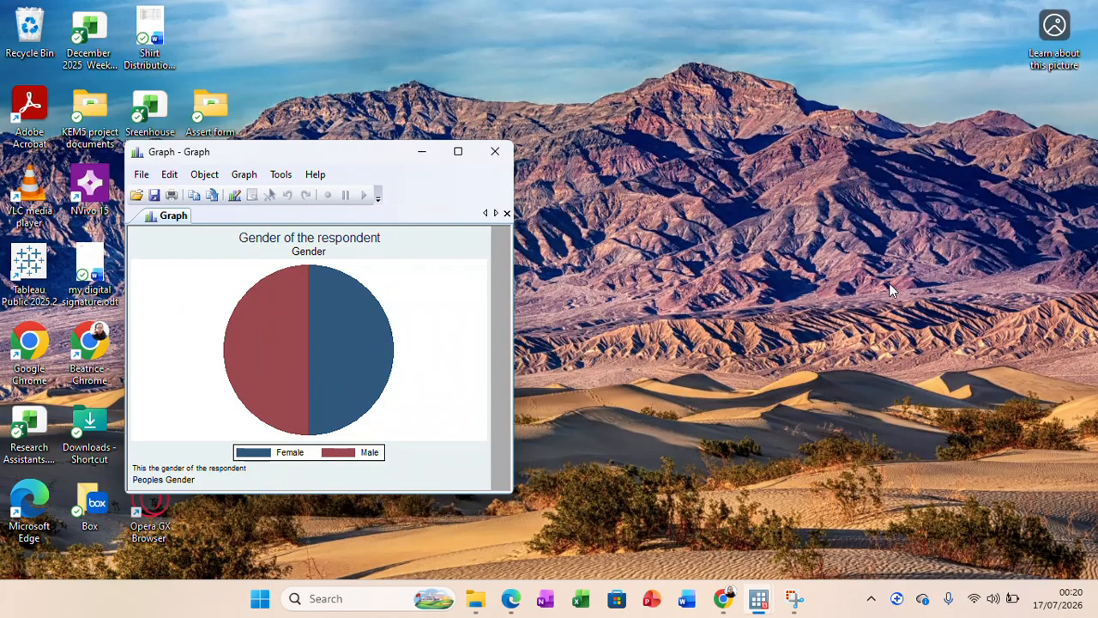
pyautogui.moveTo(794, 598)
pyautogui.moveTo(642, 556)
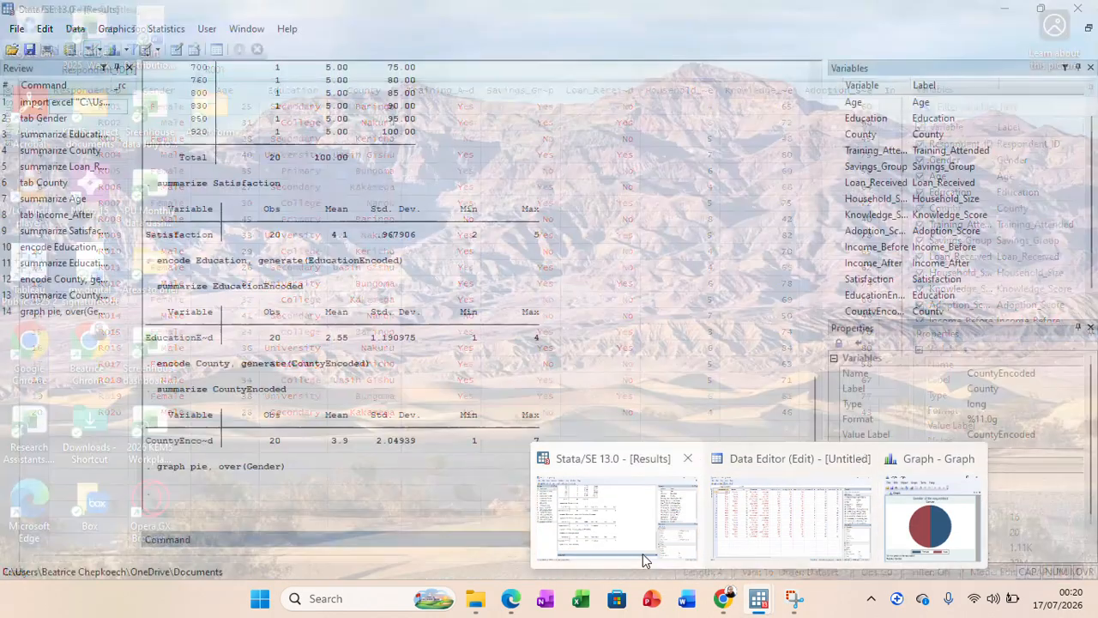
pyautogui.click(623, 538)
pyautogui.click(111, 31)
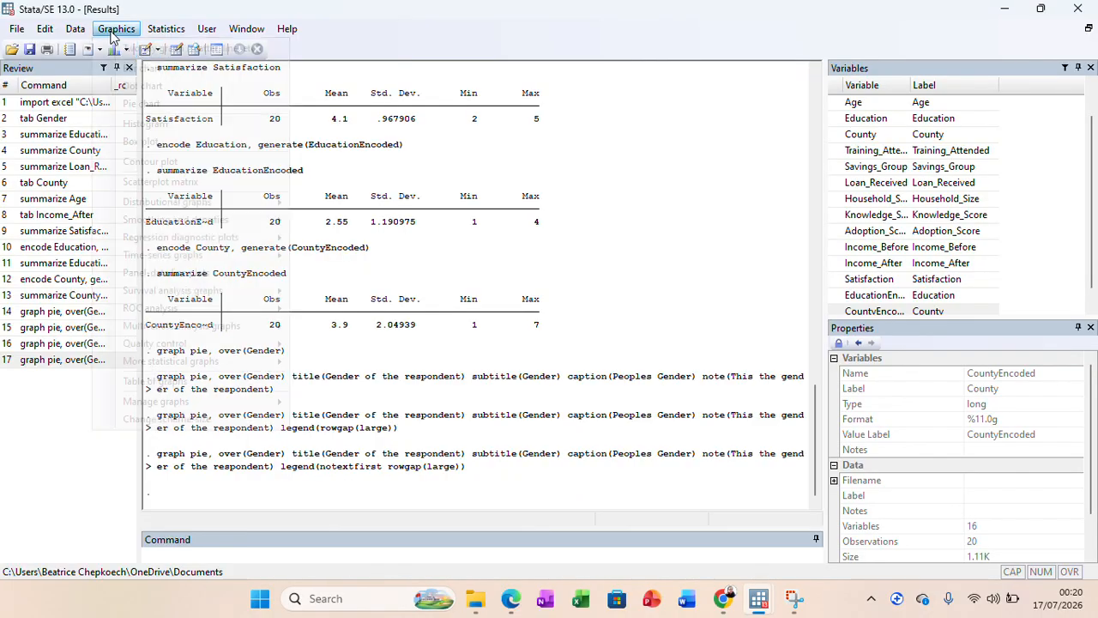
pyautogui.click(140, 106)
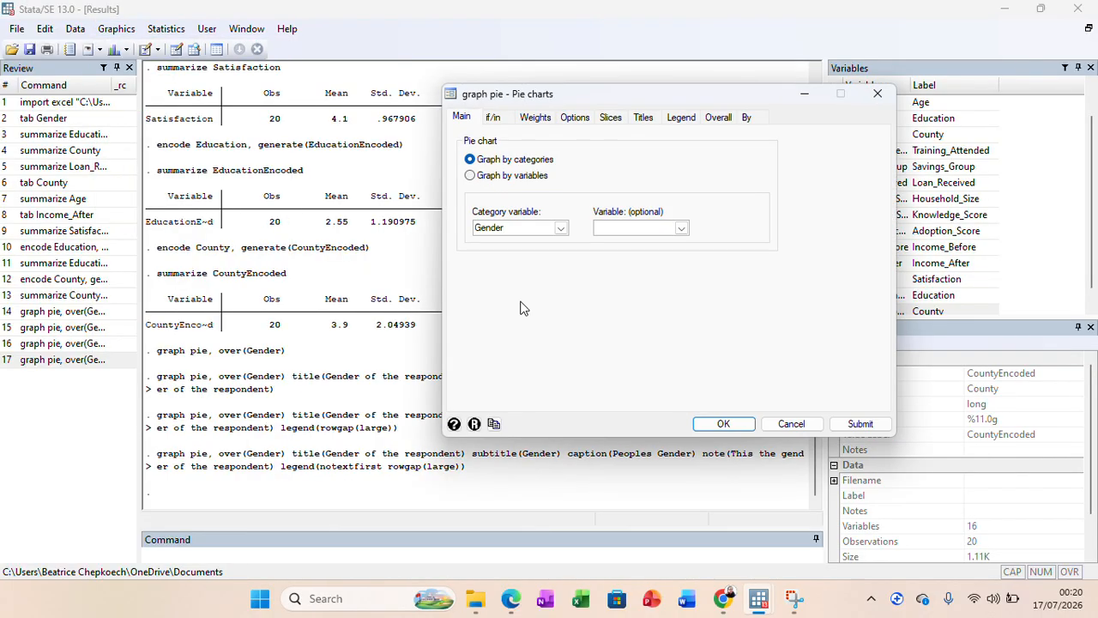
# - Set the legend's stack symbols and text option to Yes, redraw the pie chart and view it enlarged
pyautogui.click(682, 118)
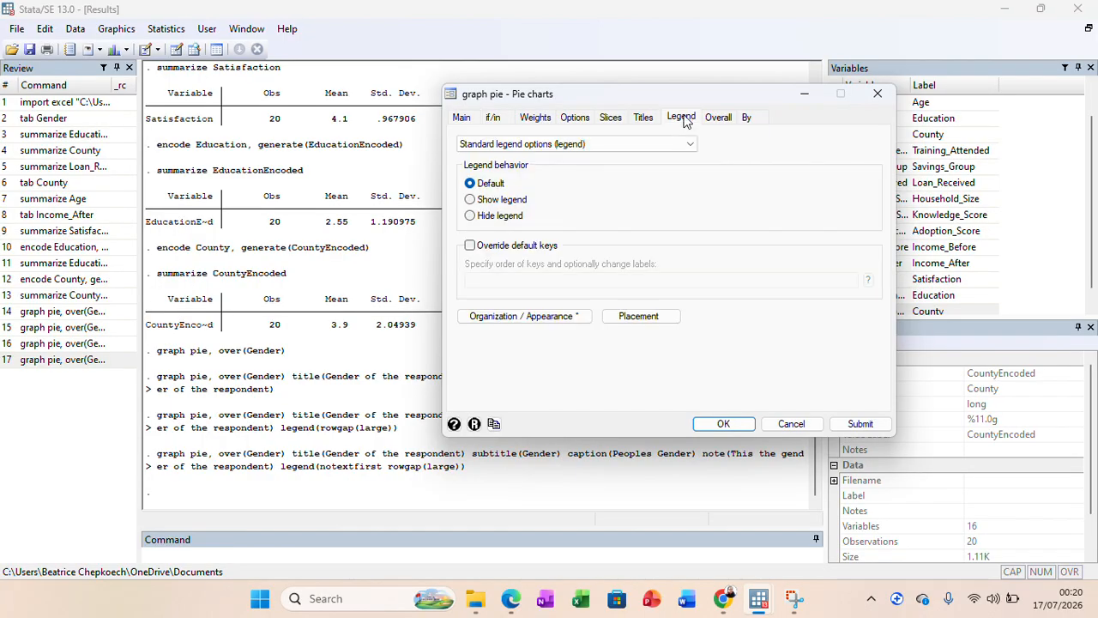
pyautogui.click(520, 316)
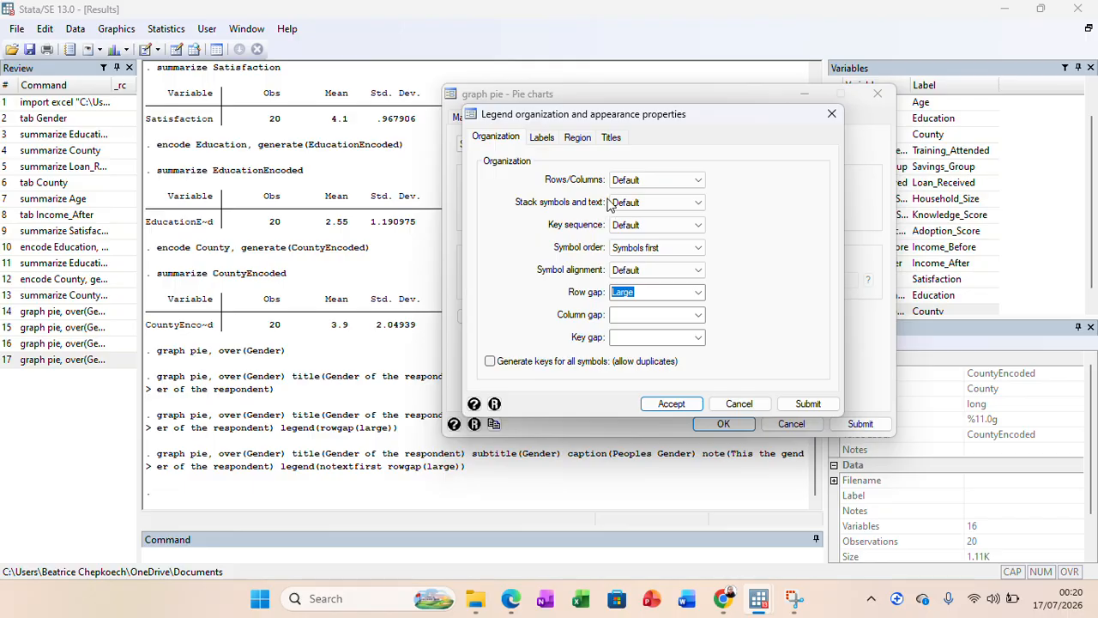
pyautogui.click(696, 181)
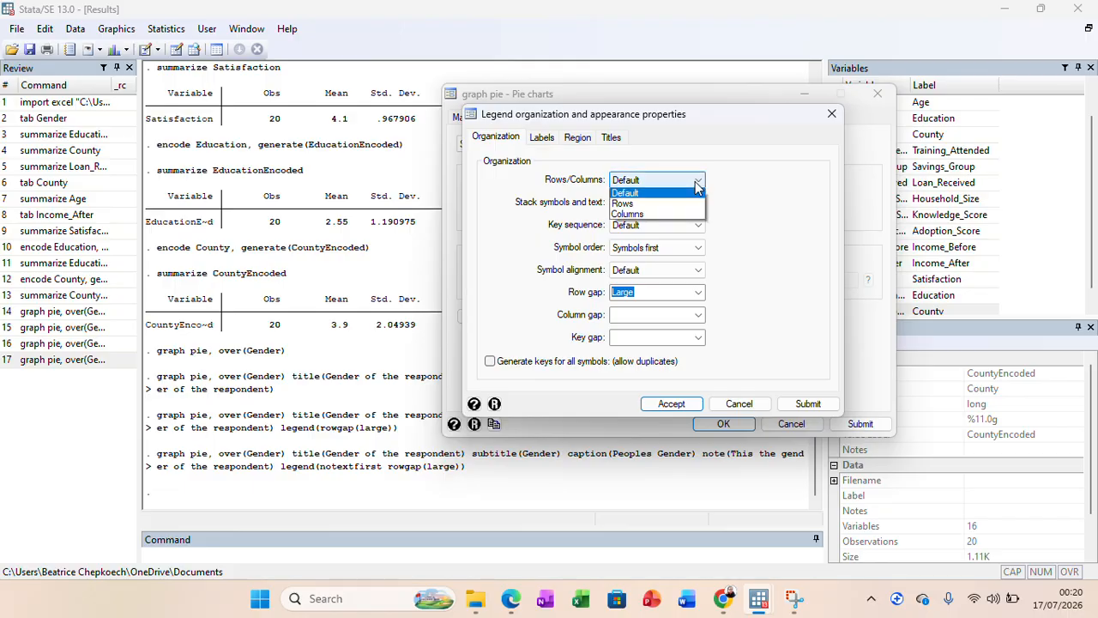
pyautogui.click(755, 182)
pyautogui.click(697, 202)
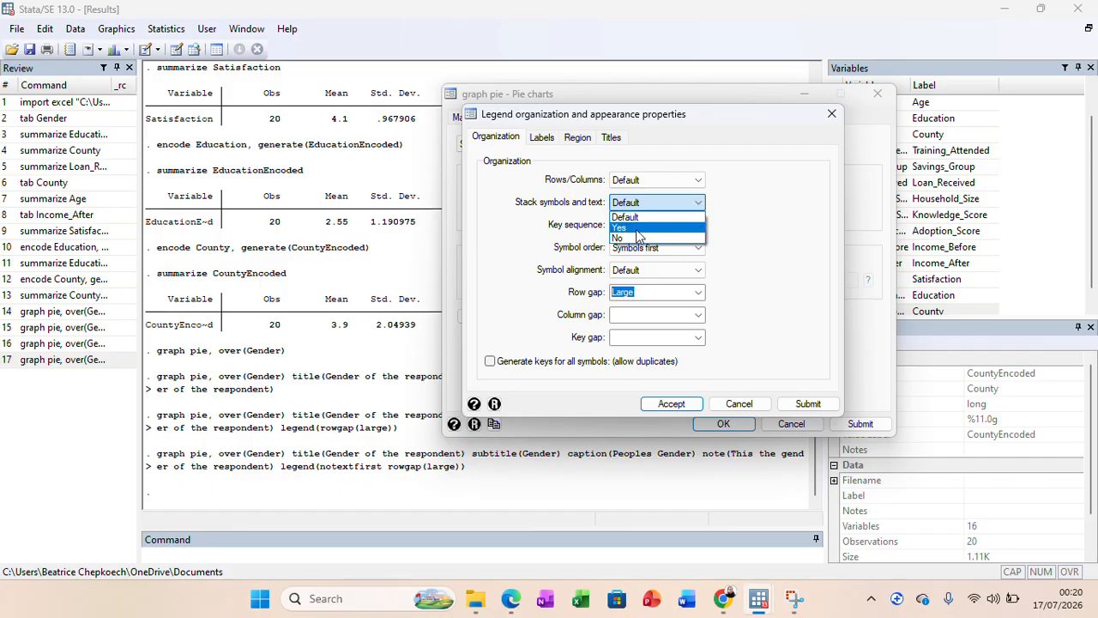
pyautogui.click(636, 229)
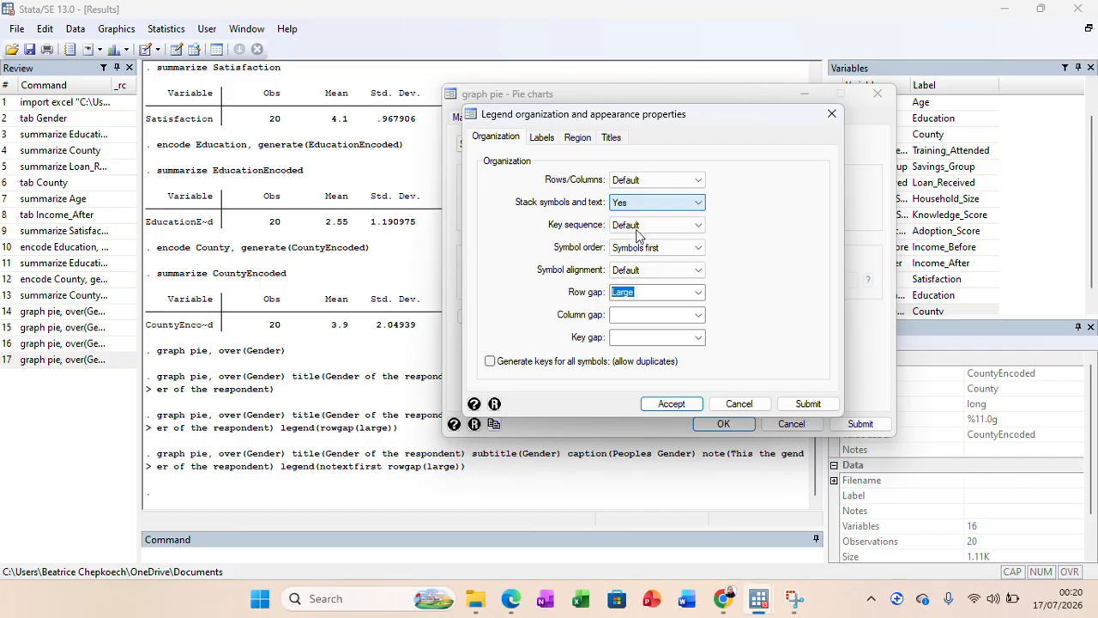
pyautogui.click(671, 404)
pyautogui.click(859, 424)
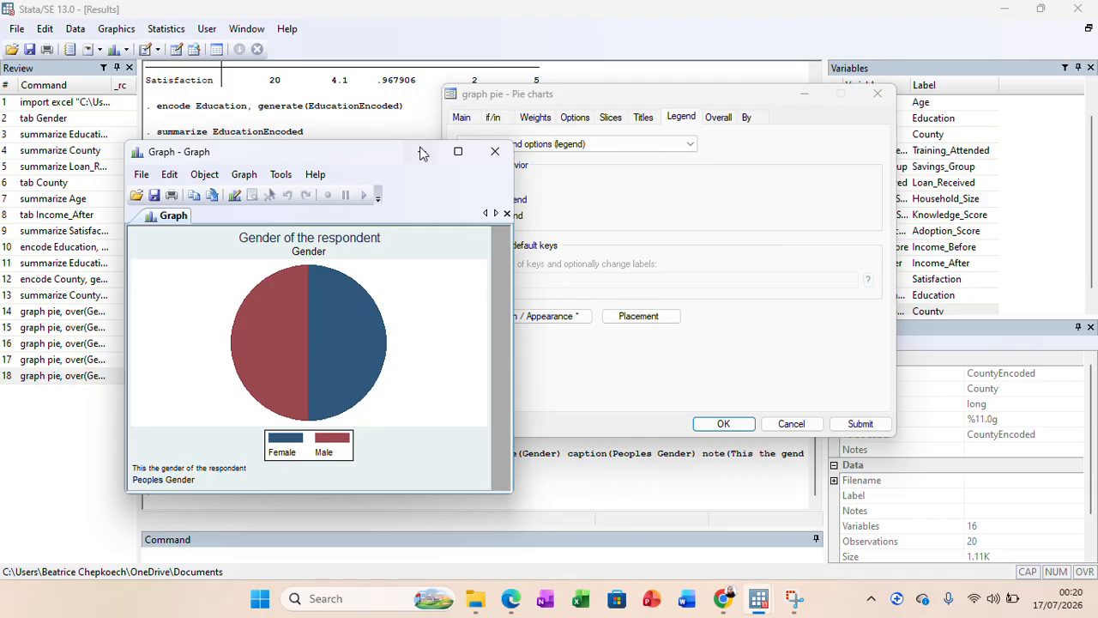
pyautogui.click(459, 158)
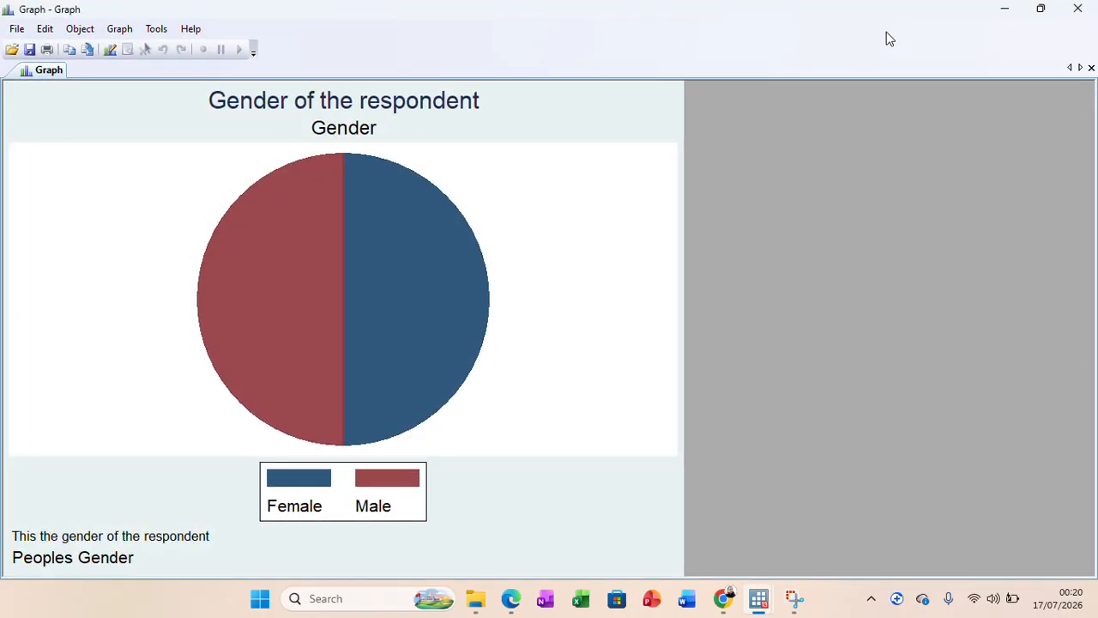
pyautogui.click(1005, 7)
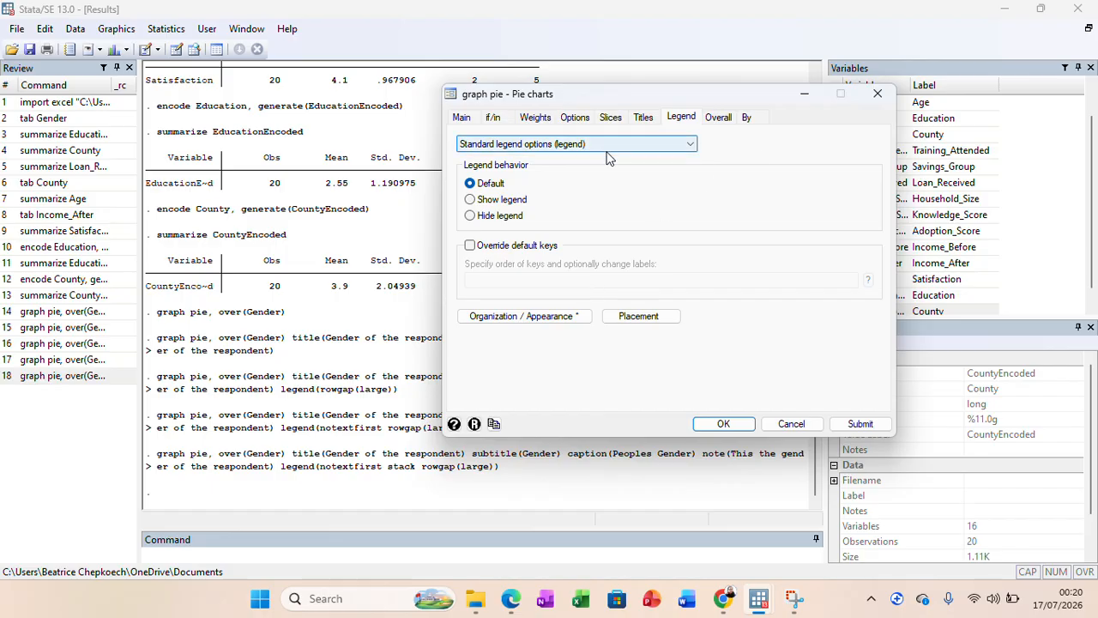
# - Set the fill color of all pie slices to Yellow, redraw the chart and view it enlarged
pyautogui.click(609, 119)
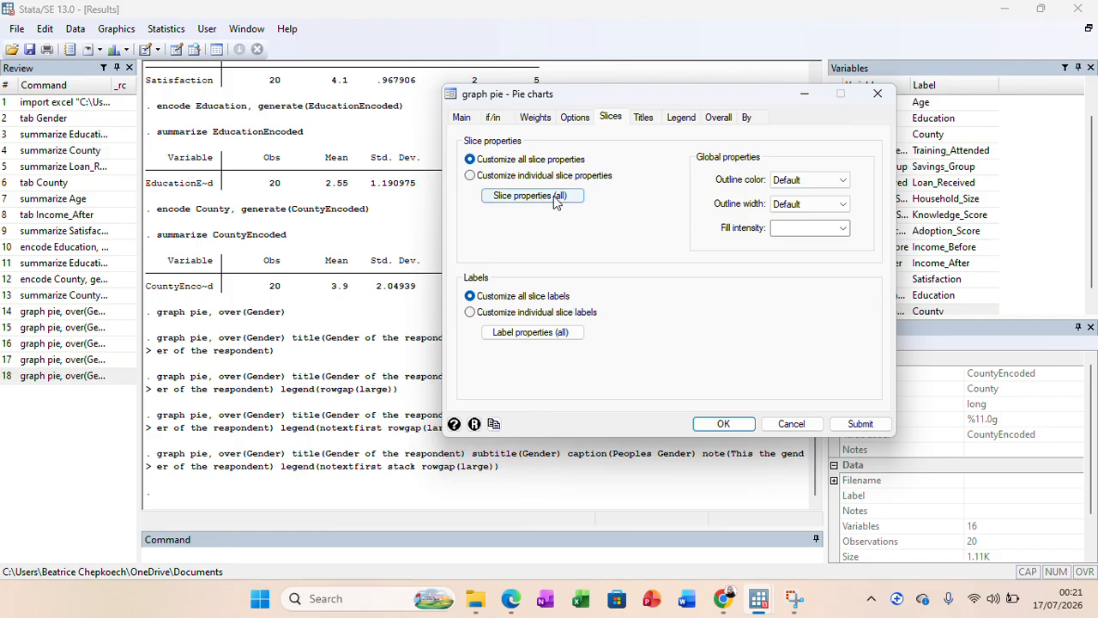
pyautogui.click(530, 197)
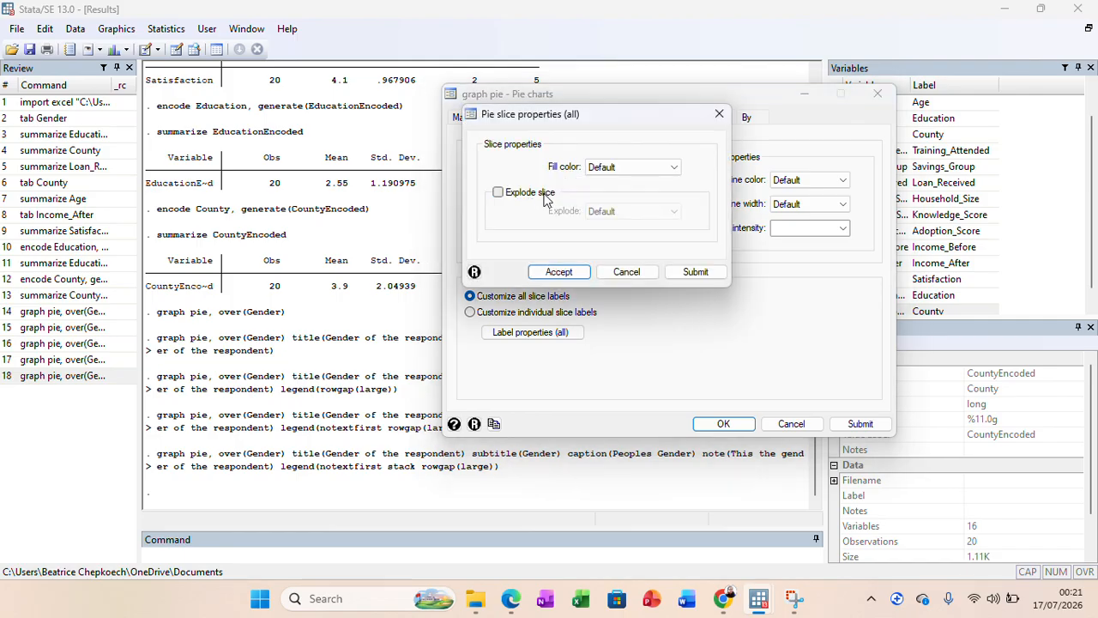
pyautogui.click(675, 169)
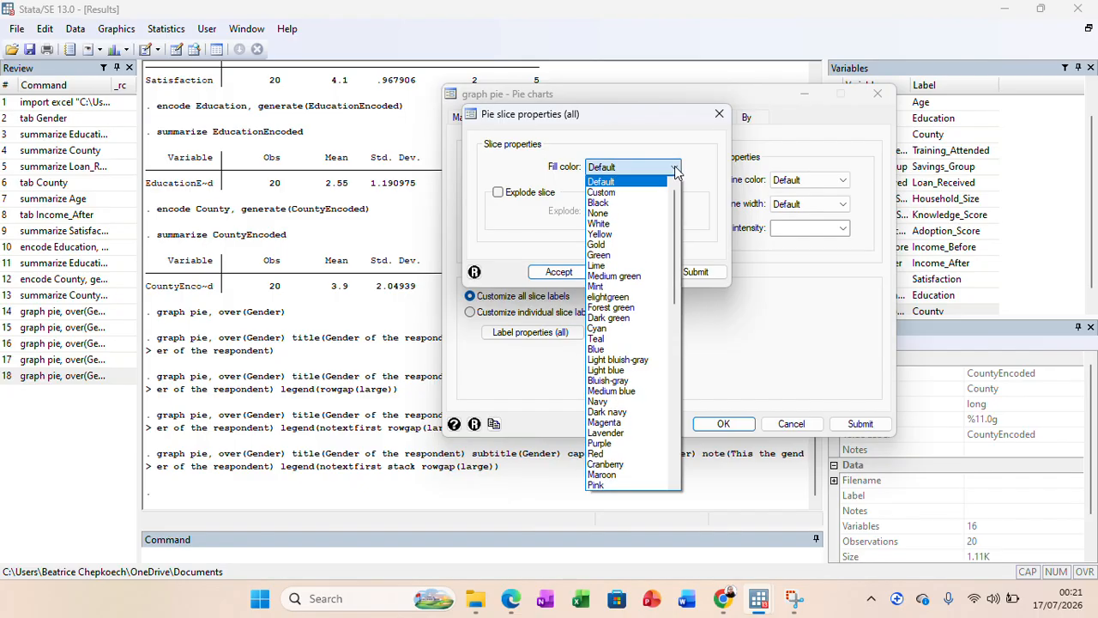
pyautogui.click(602, 239)
pyautogui.click(558, 271)
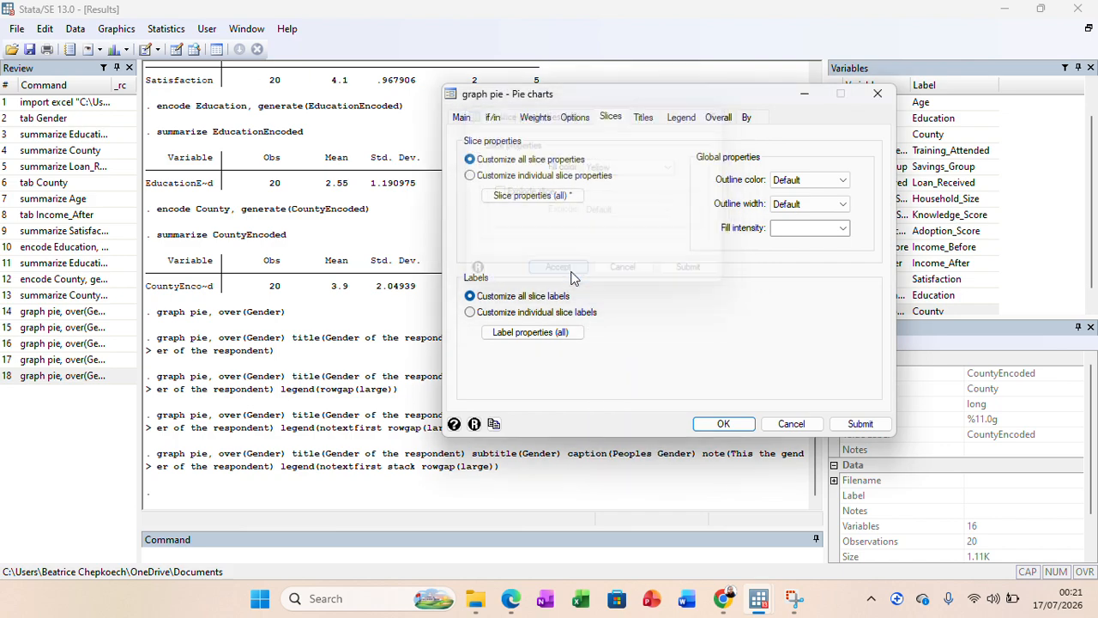
pyautogui.click(859, 424)
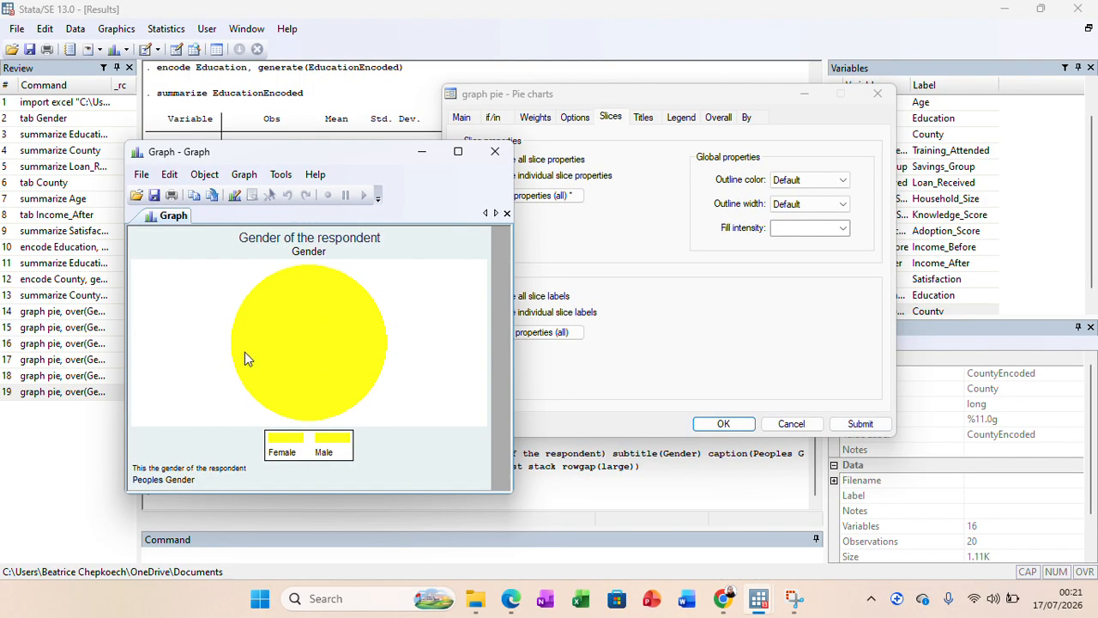
pyautogui.click(457, 151)
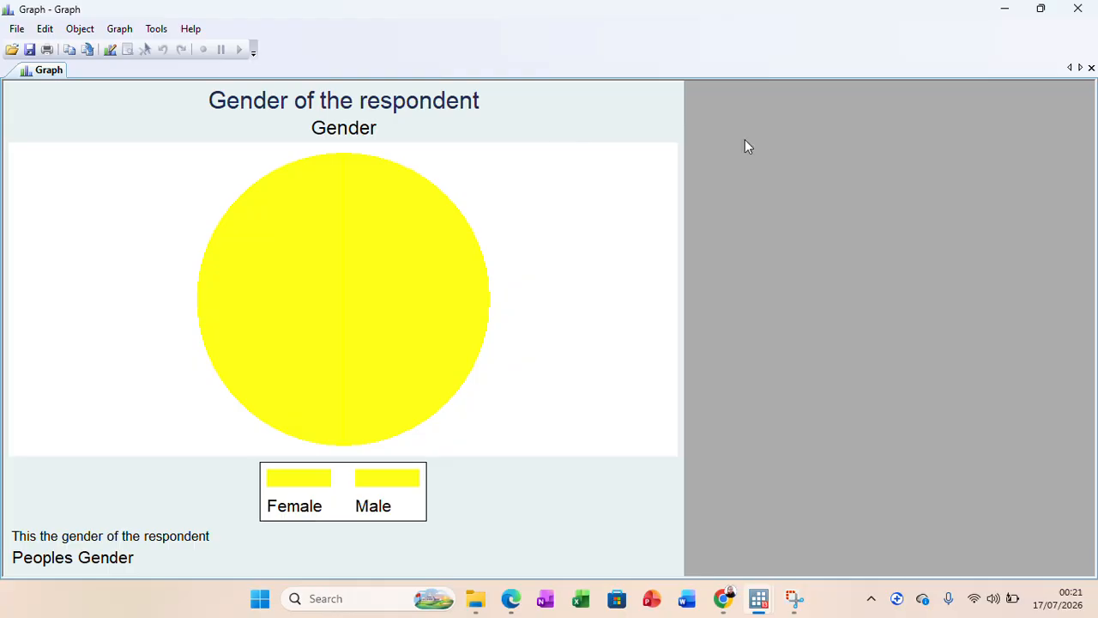
pyautogui.click(1003, 9)
# - Reset the fill color of all pie slices to Default and redraw the chart
pyautogui.click(535, 197)
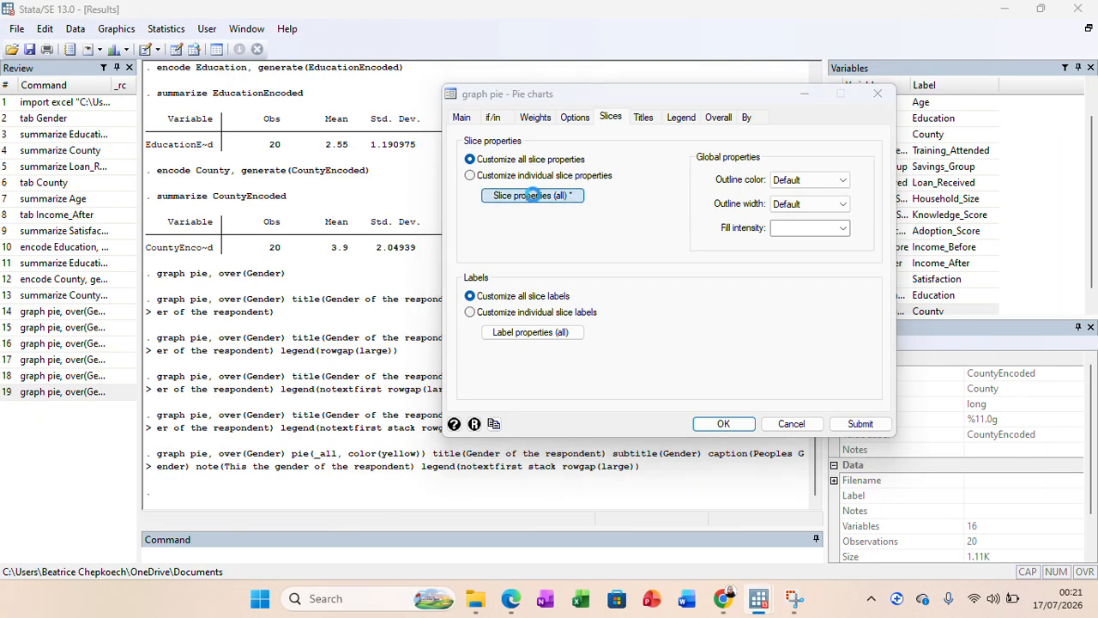
pyautogui.click(672, 169)
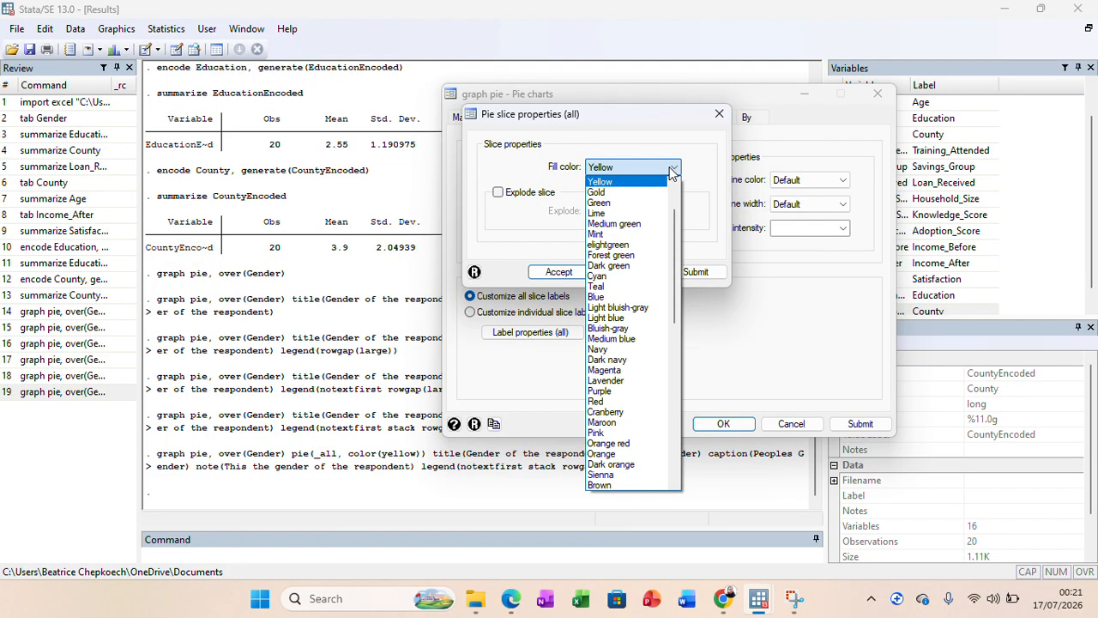
pyautogui.click(678, 389)
pyautogui.moveTo(676, 372); pyautogui.dragTo(670, 148)
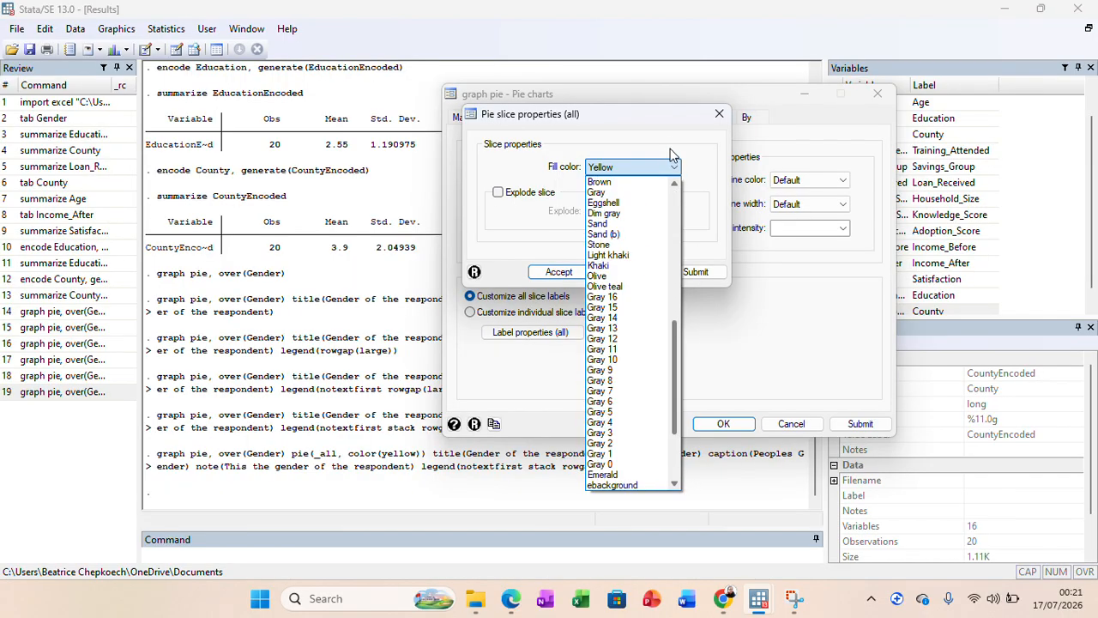
pyautogui.moveTo(675, 361); pyautogui.dragTo(678, 220)
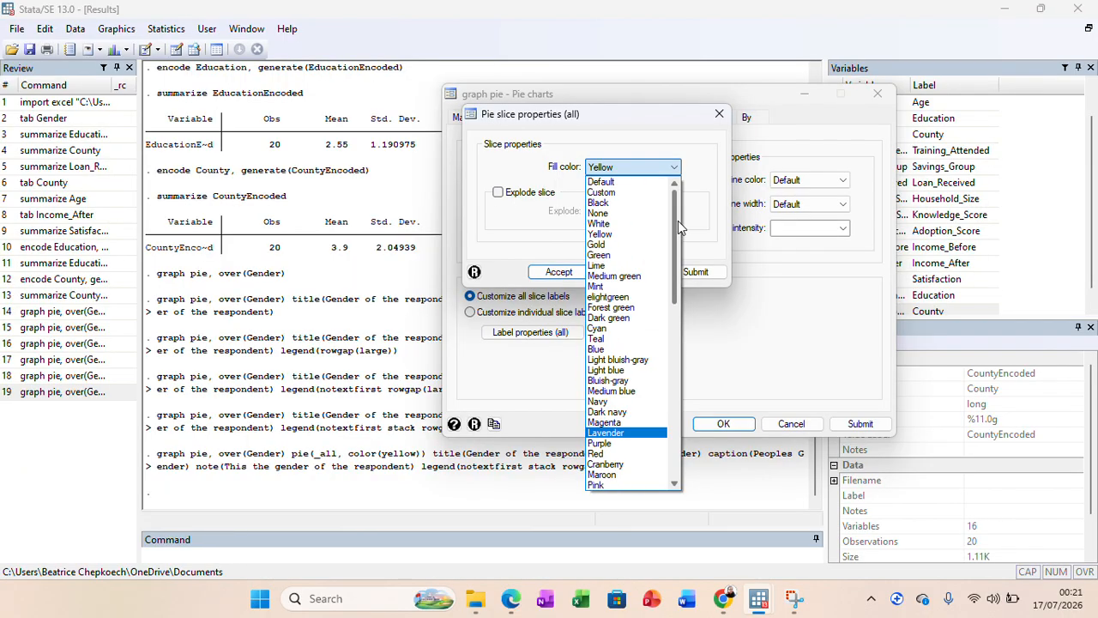
pyautogui.click(604, 182)
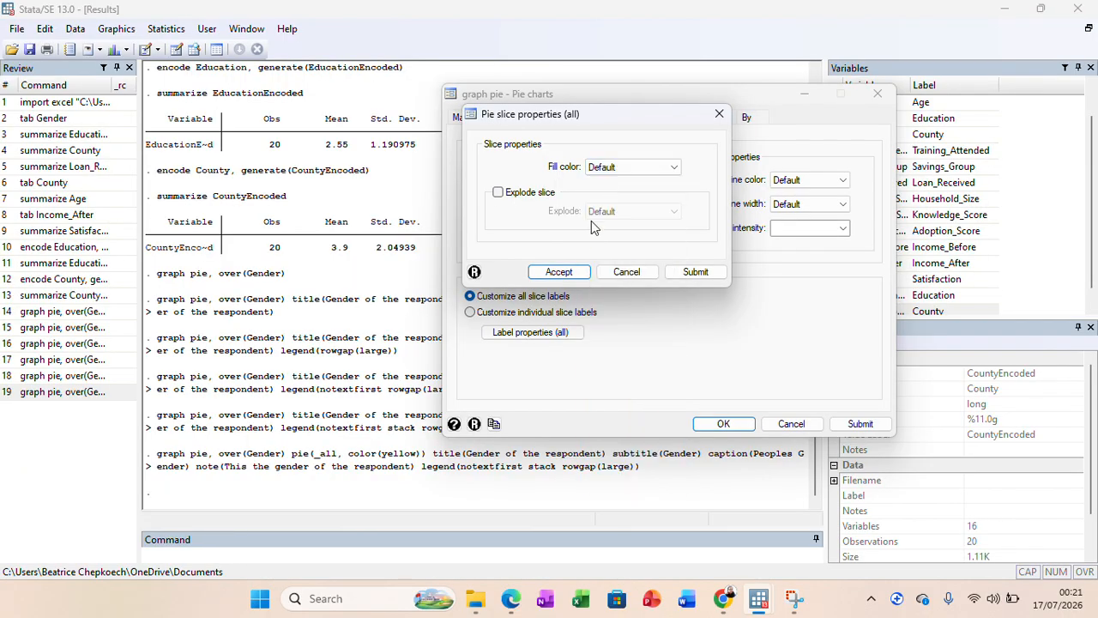
pyautogui.click(558, 272)
pyautogui.click(849, 425)
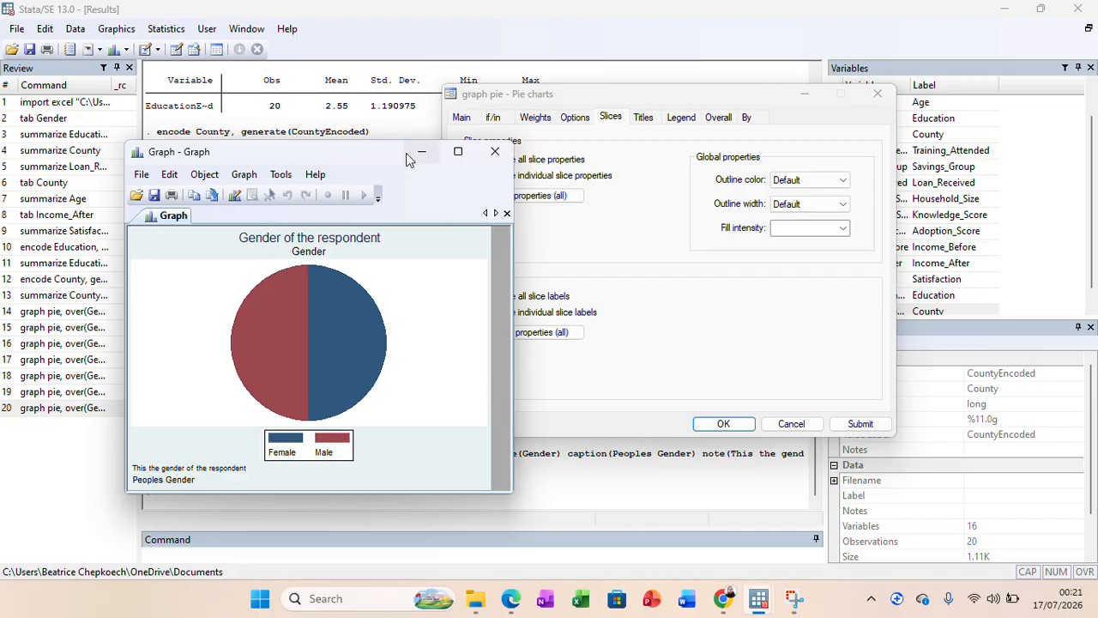
# - Move the graph window clear of the pie chart settings and check the properties for all slices without changing them
pyautogui.moveTo(373, 154); pyautogui.dragTo(357, 323)
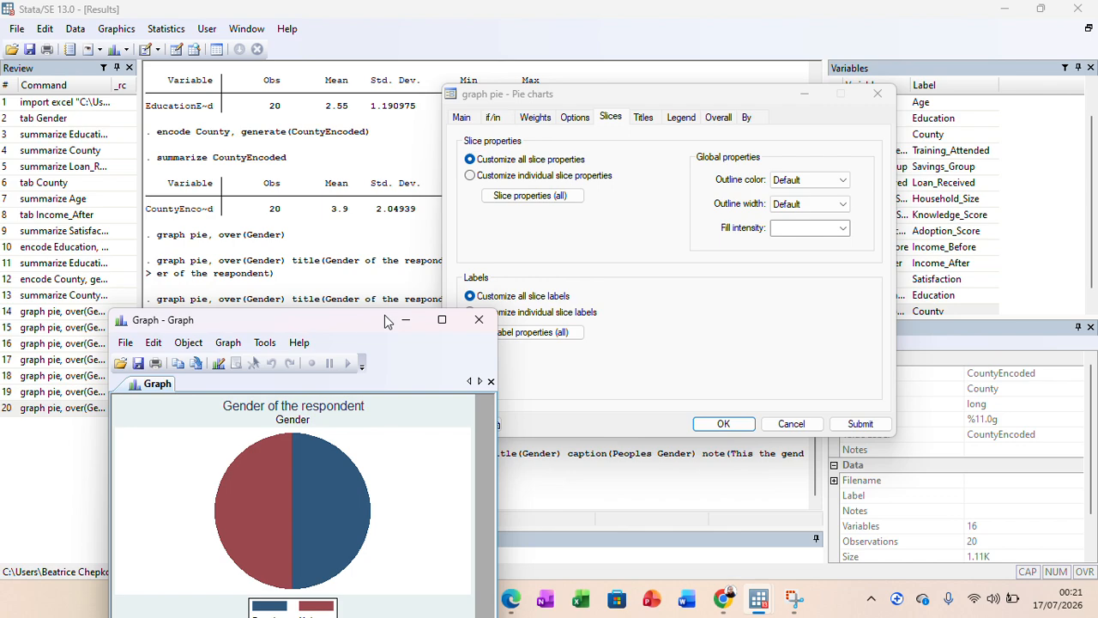
pyautogui.moveTo(357, 321); pyautogui.dragTo(176, 314)
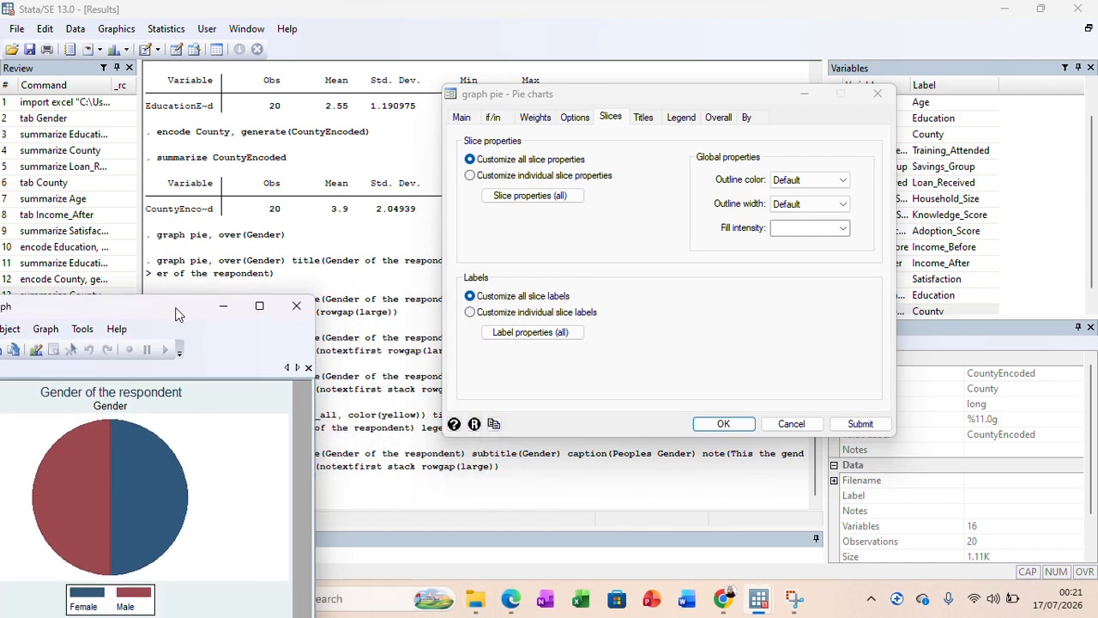
pyautogui.click(539, 197)
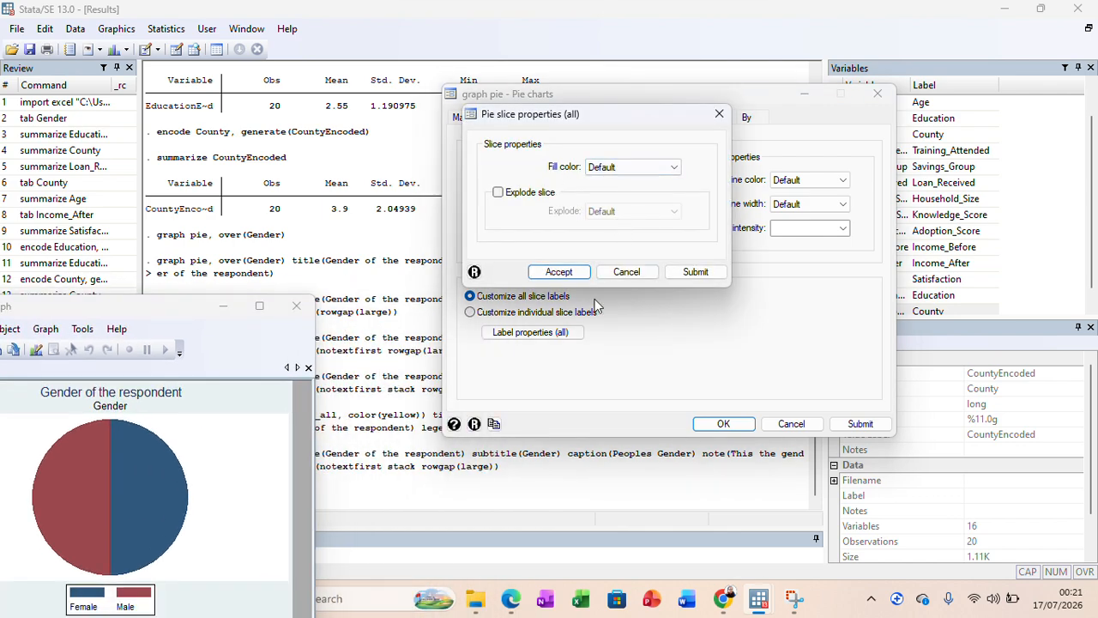
pyautogui.click(719, 114)
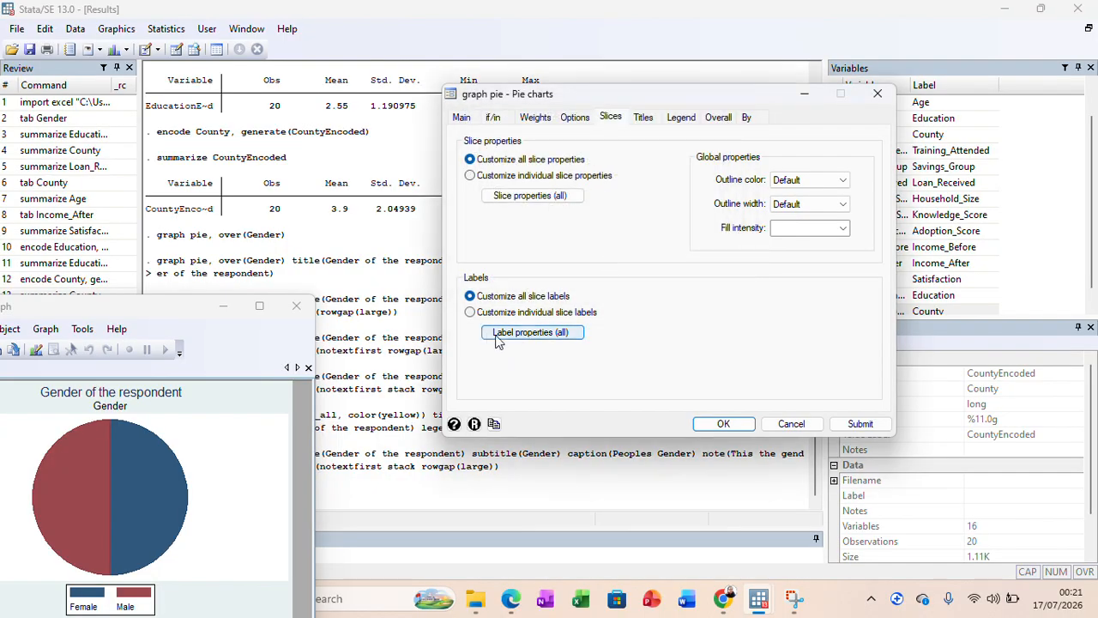
# - Try customizing individual slice labels with Slice 2 selected, and return to customizing all slice labels, redrawing the chart each time
pyautogui.click(476, 315)
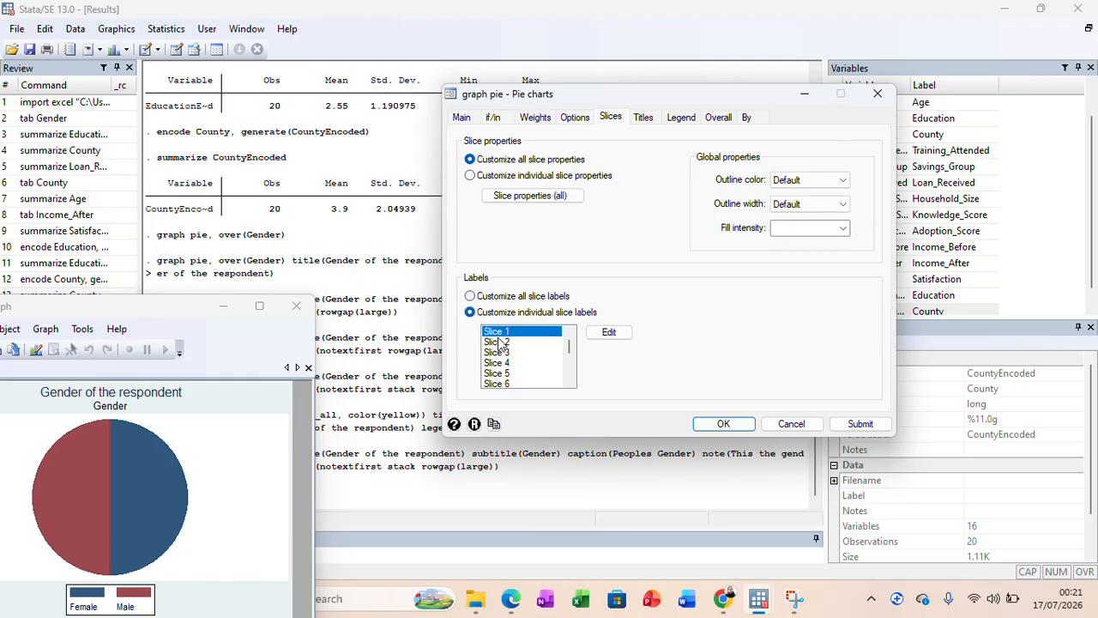
pyautogui.click(498, 342)
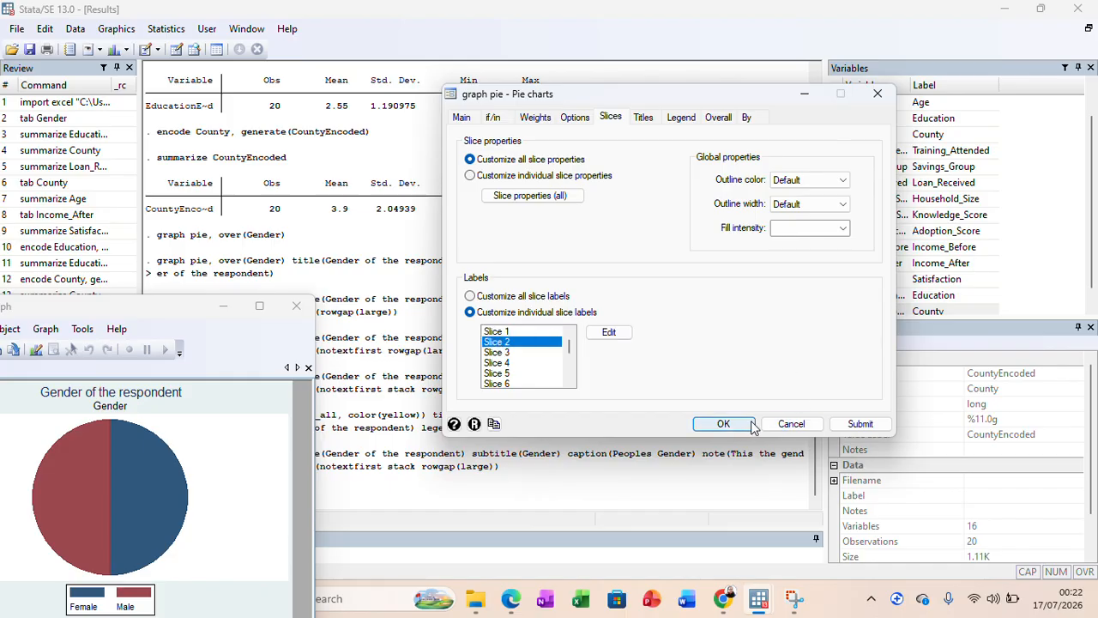
pyautogui.click(861, 422)
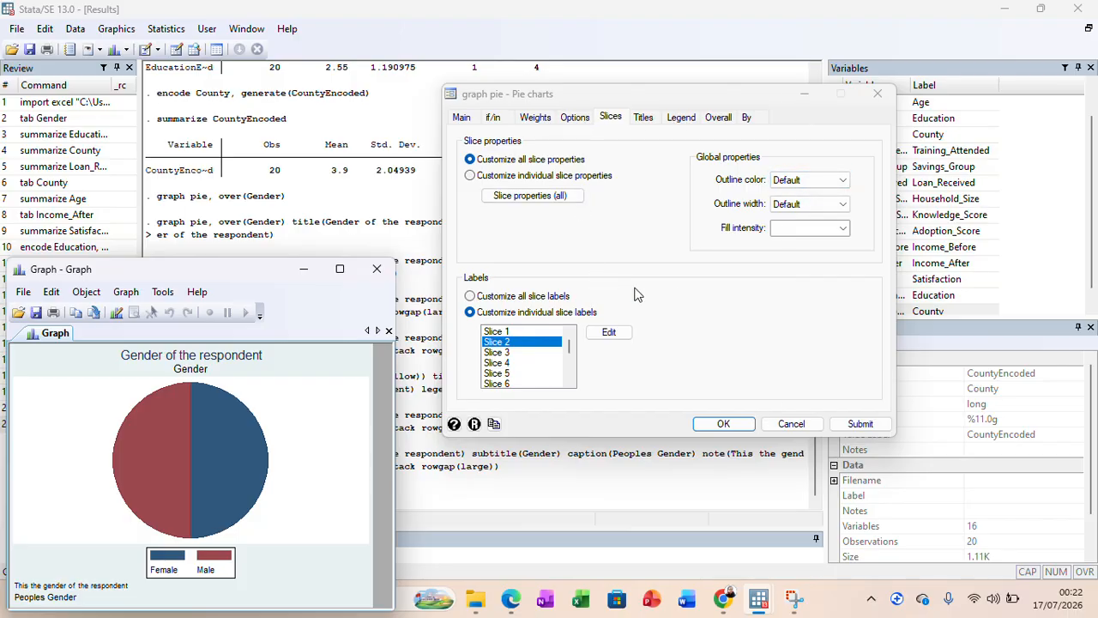
pyautogui.click(682, 300)
pyautogui.click(470, 296)
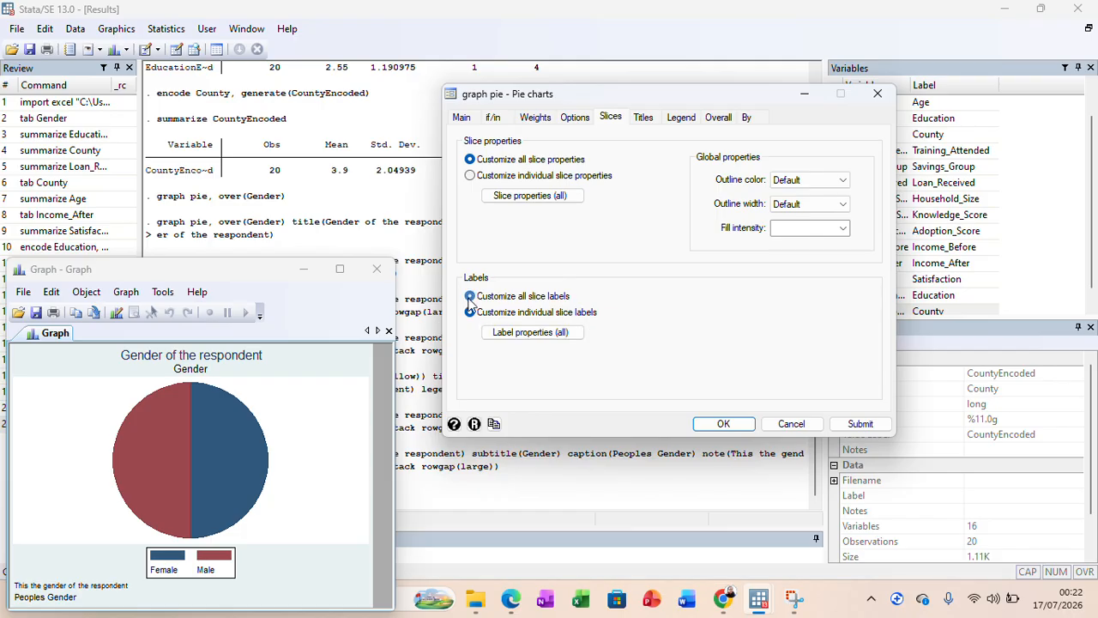
pyautogui.click(847, 423)
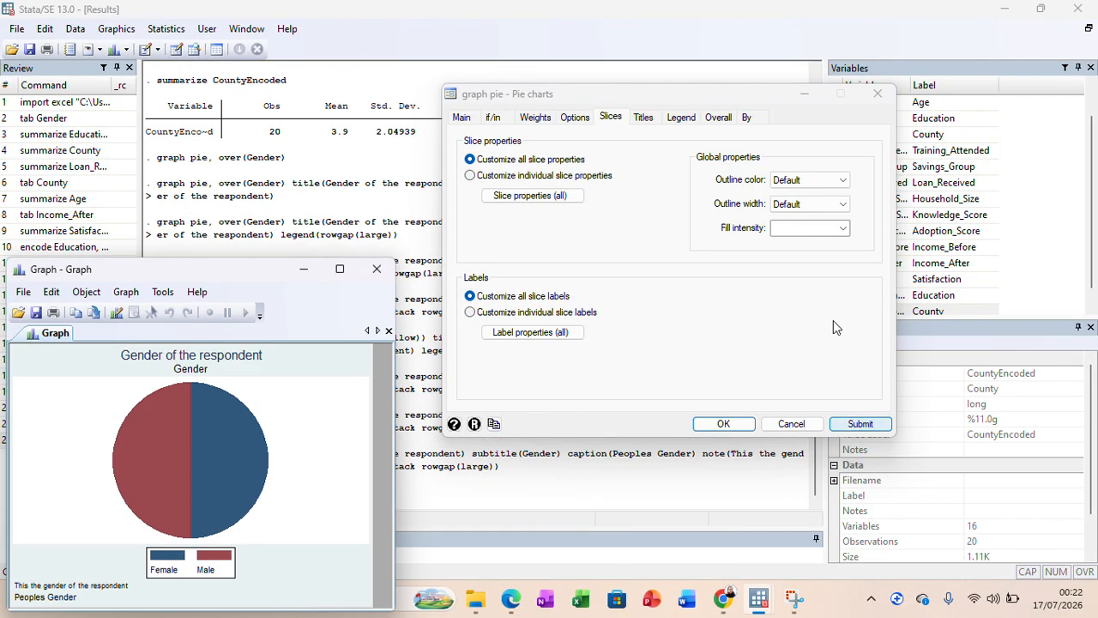
# - Set the label type of all pie slices to Percent, redraw the chart and view it enlarged
pyautogui.click(529, 332)
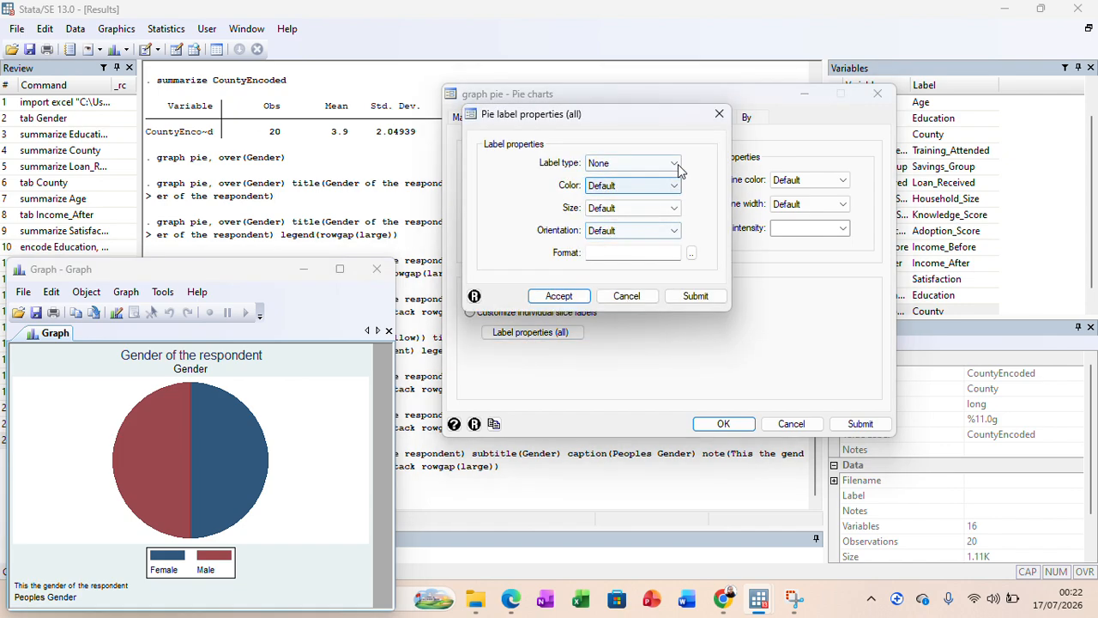
pyautogui.click(676, 164)
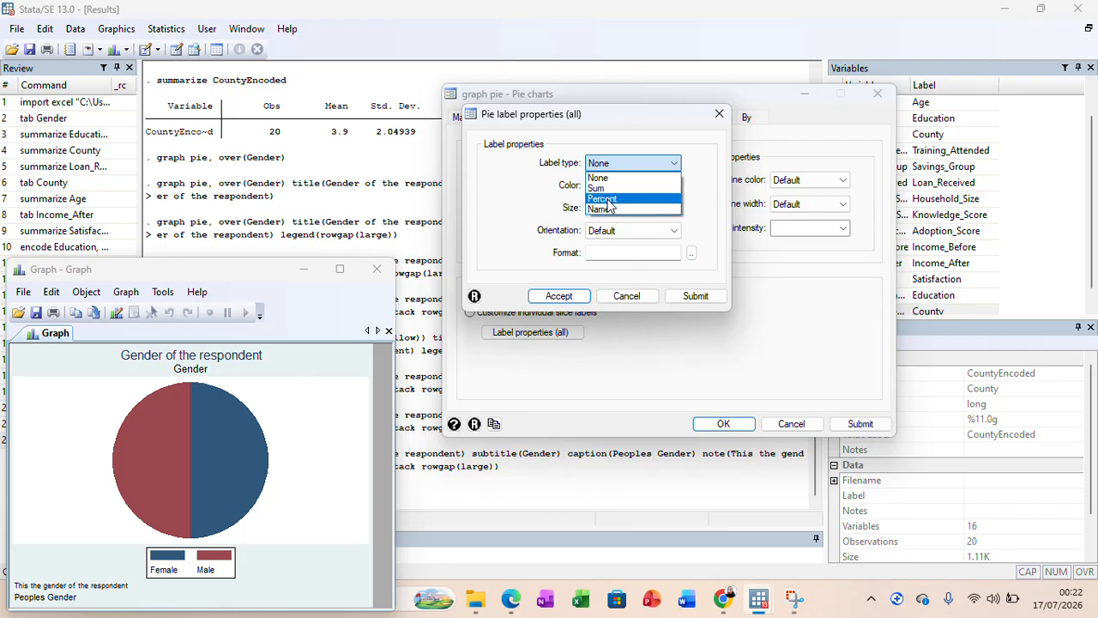
pyautogui.click(607, 200)
pyautogui.click(559, 295)
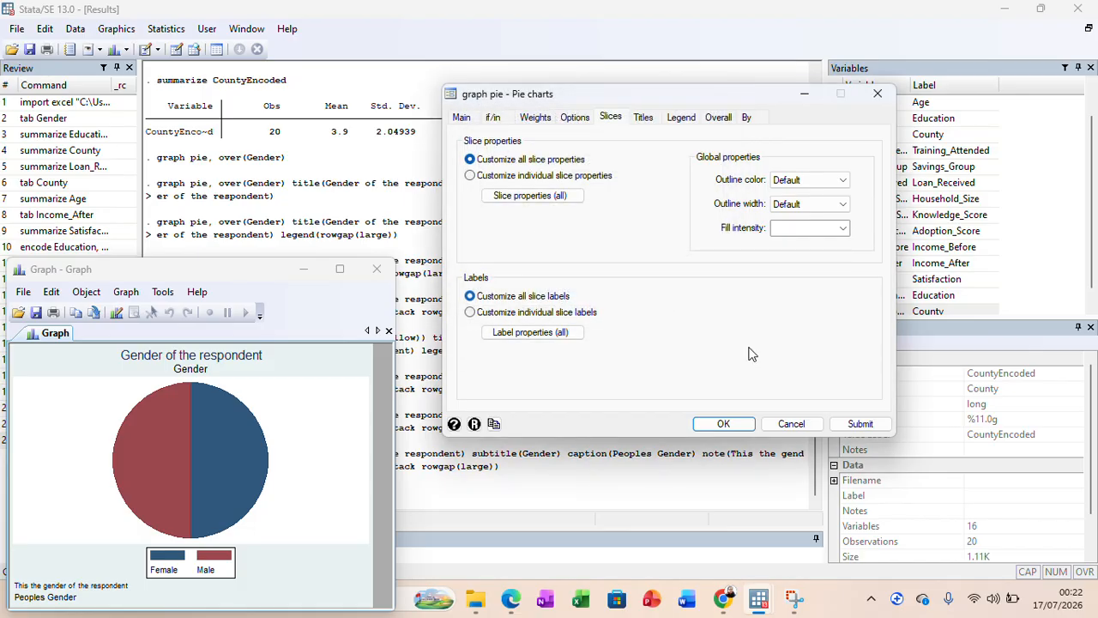
pyautogui.click(856, 425)
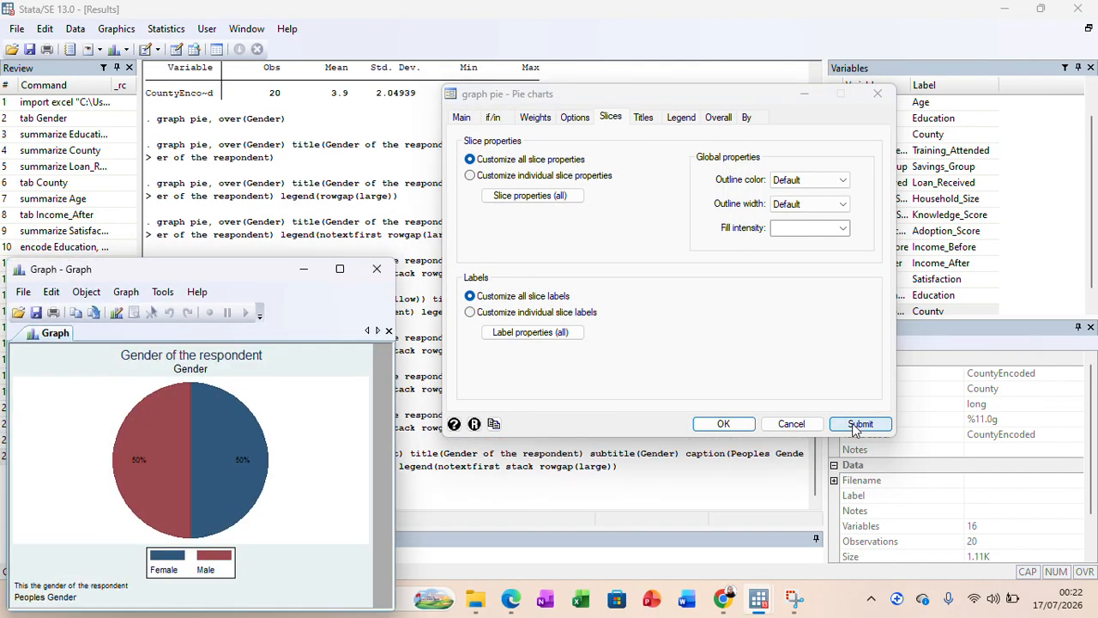
pyautogui.click(339, 269)
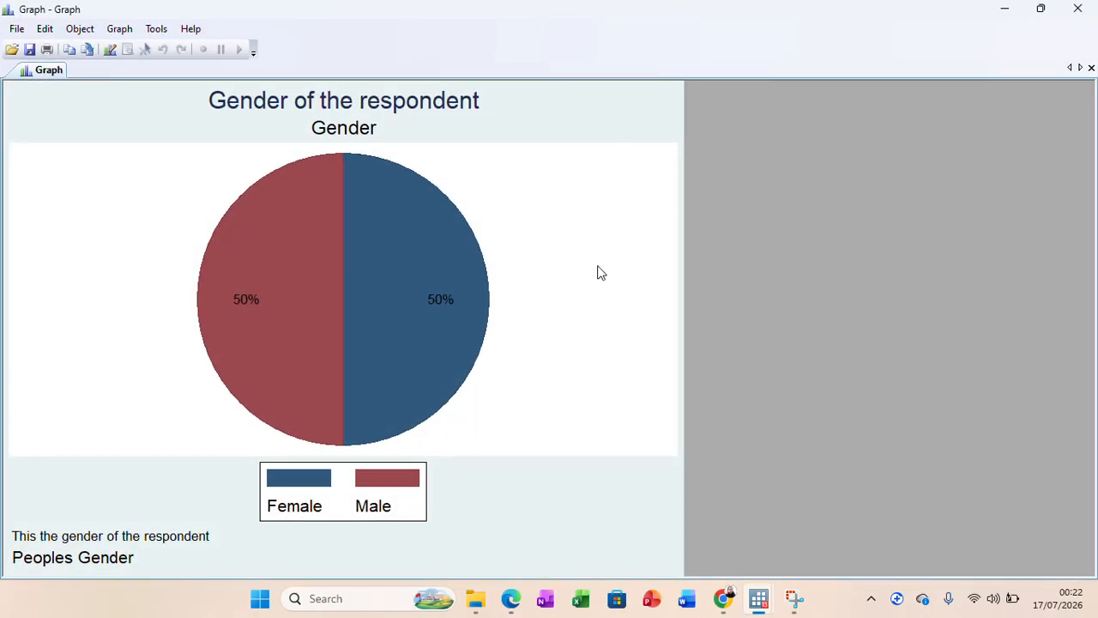